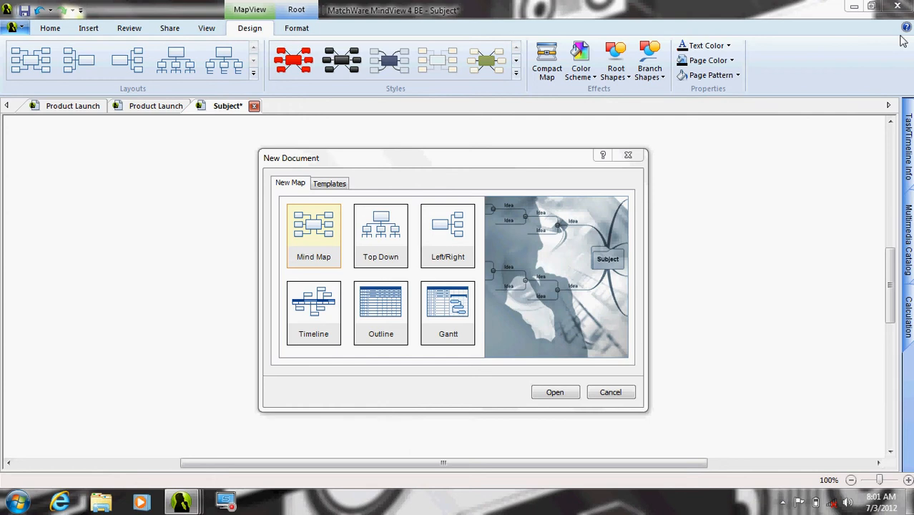
Step: Dismiss the new document dialog and name the map's central topic "Product Launch"
click(628, 156)
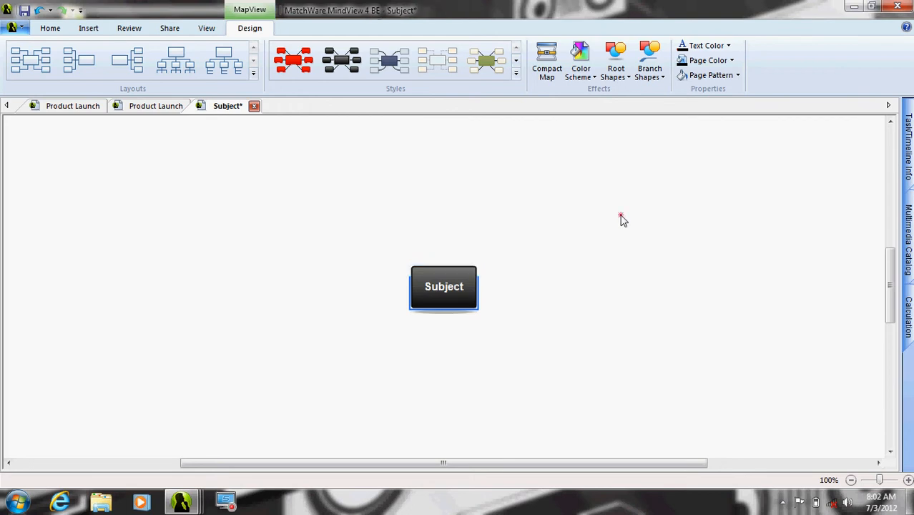
text(Pr)
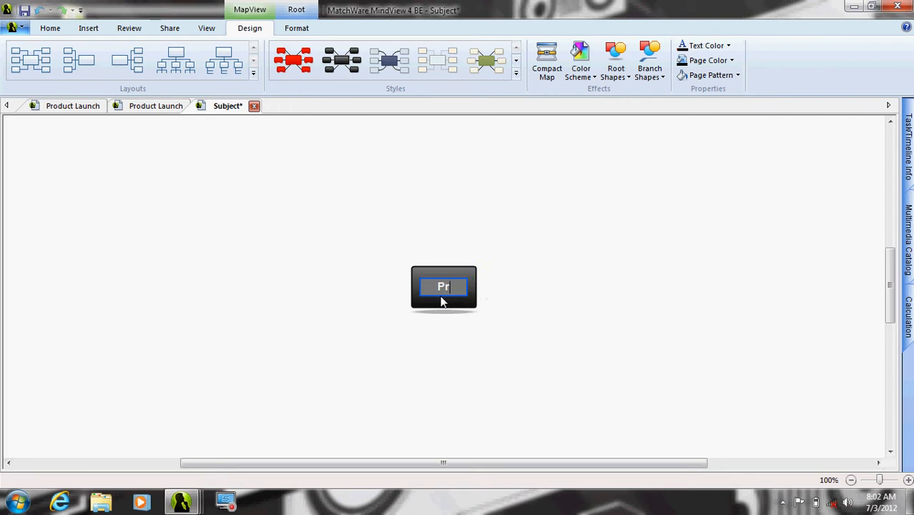
text(oduct Launch)
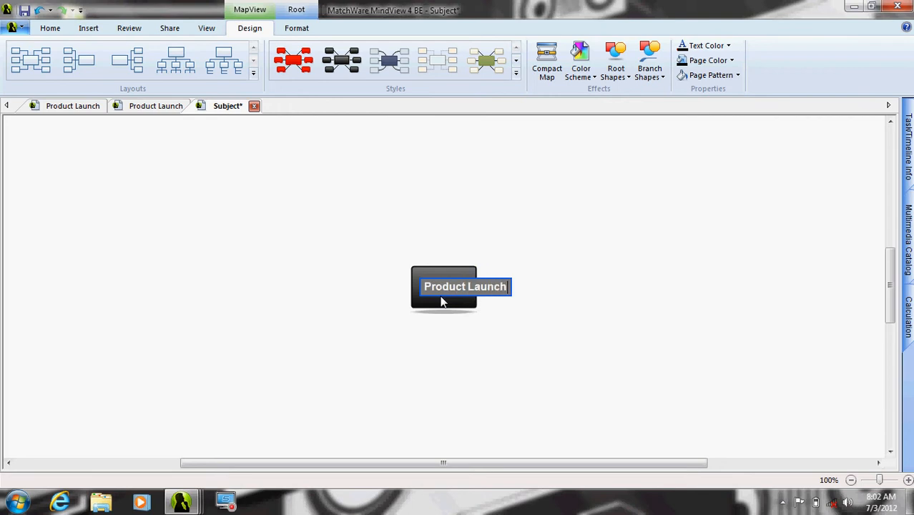
key(Return)
Step: Add two main branches to the Product Launch topic, named Sales and Marketing
key(Insert)
text(sales)
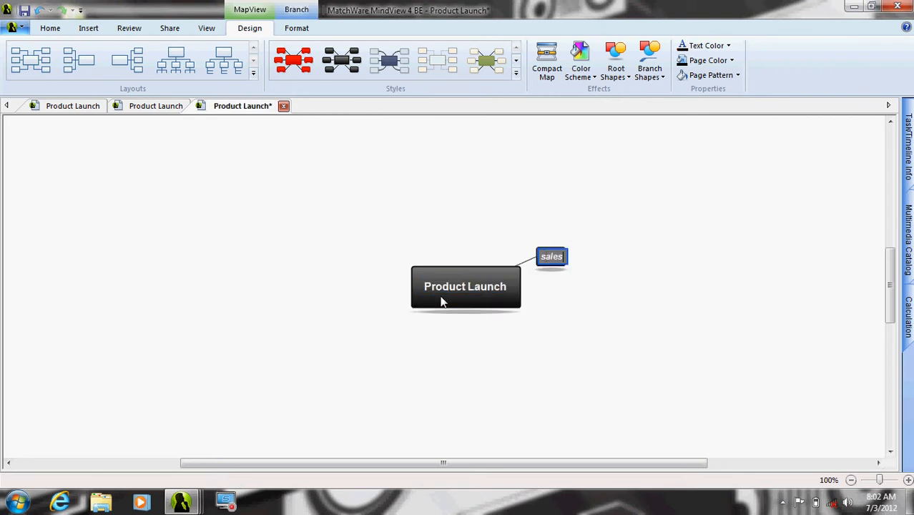
key(Return)
key(Return)
text(ma)
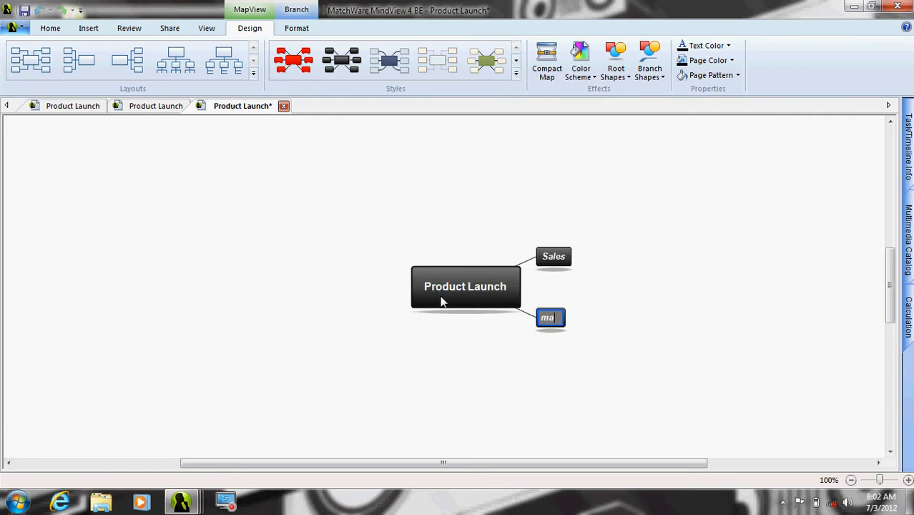
text(rketing)
key(Return)
Step: Add two more main branches to the central topic, named Planning and Product Issues
key(Return)
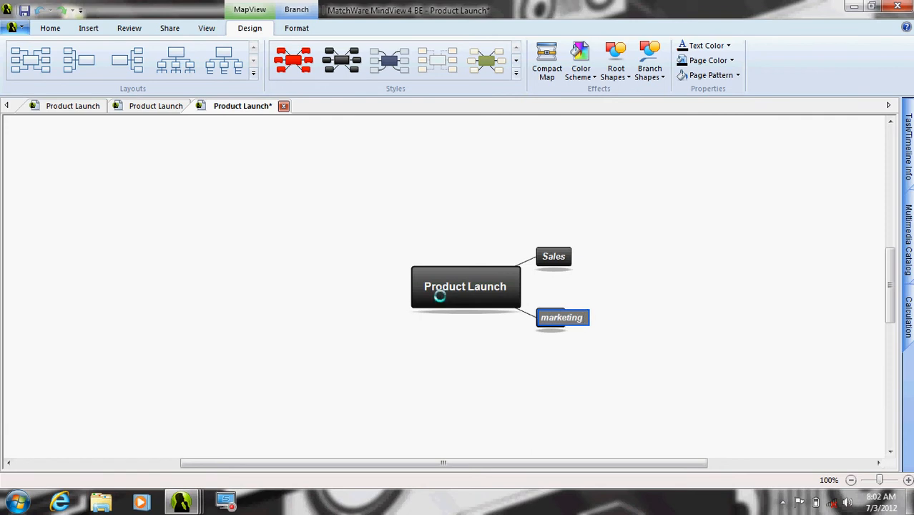
text(Planning)
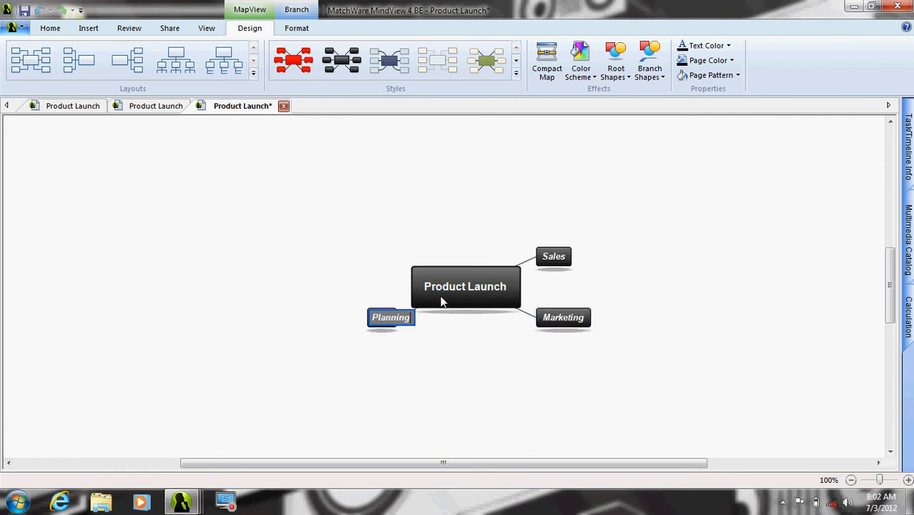
key(Return)
key(Return)
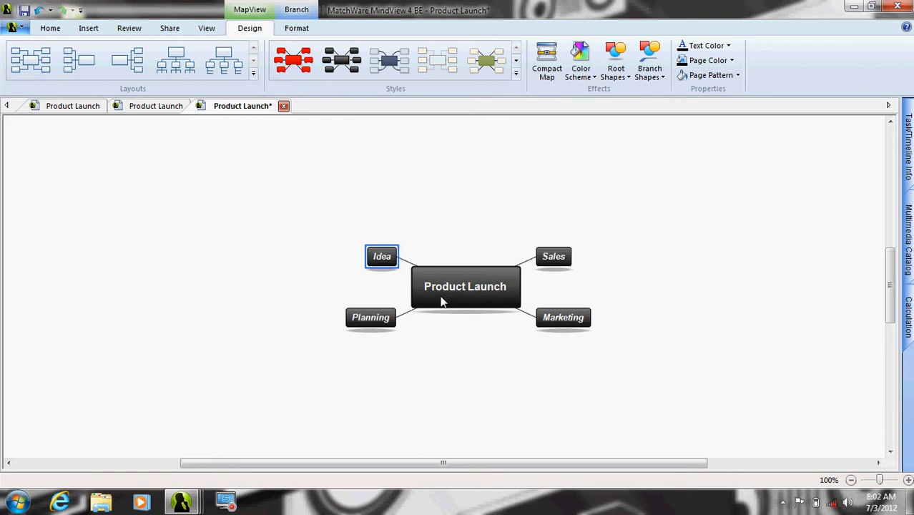
text(Product)
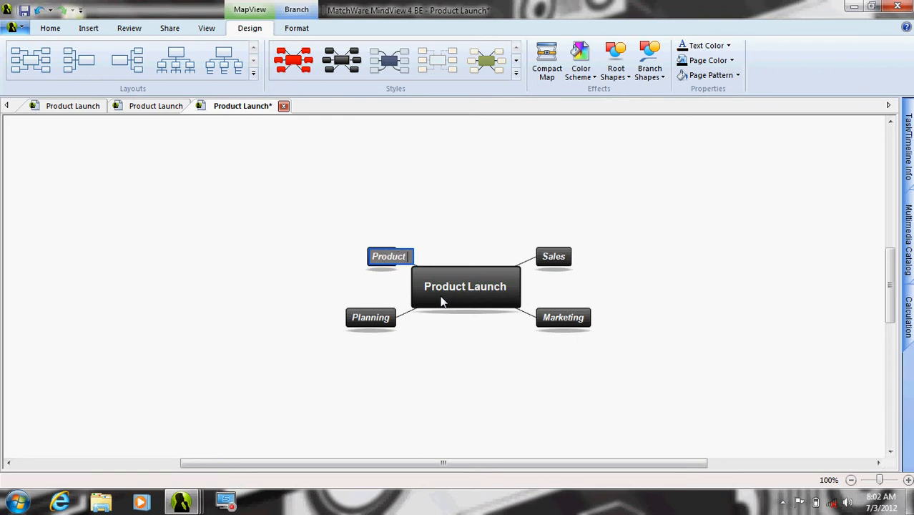
text( Issues)
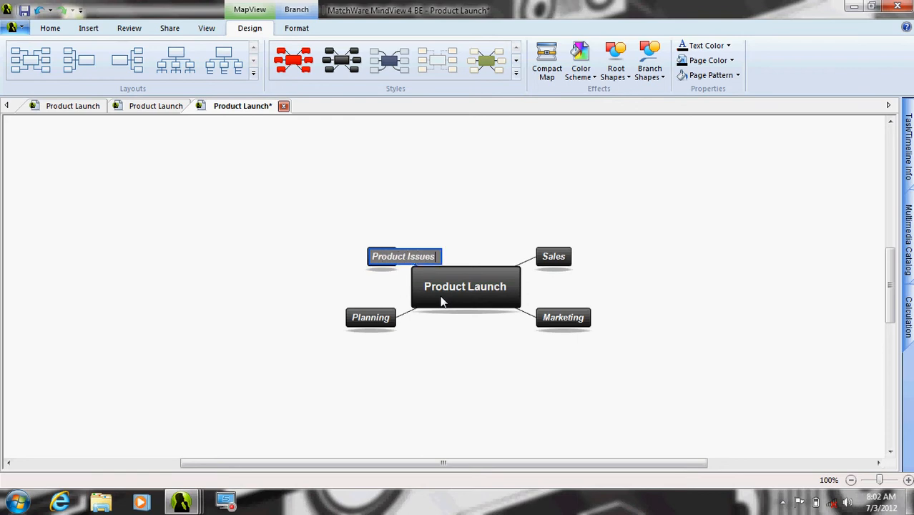
key(Return)
Step: Add the sub-branches "Set budget" and "Set team" under Product Issues
key(Insert)
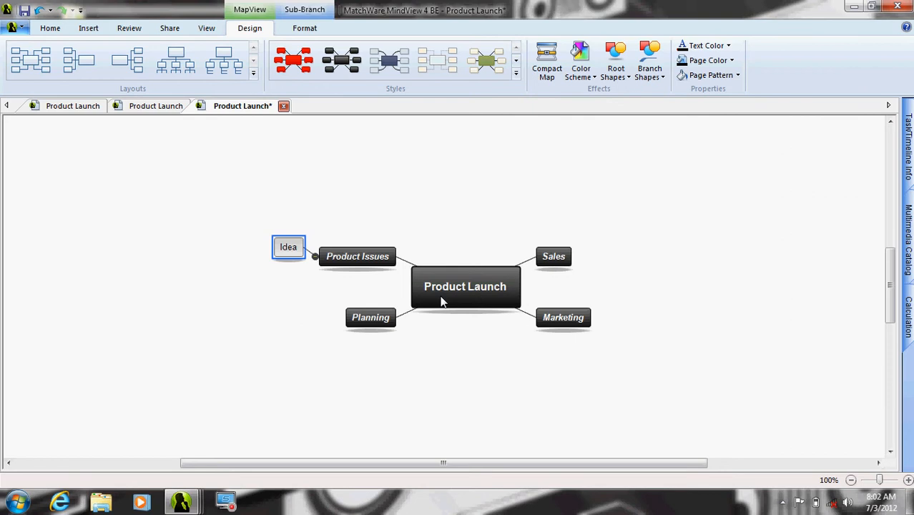
text(Set)
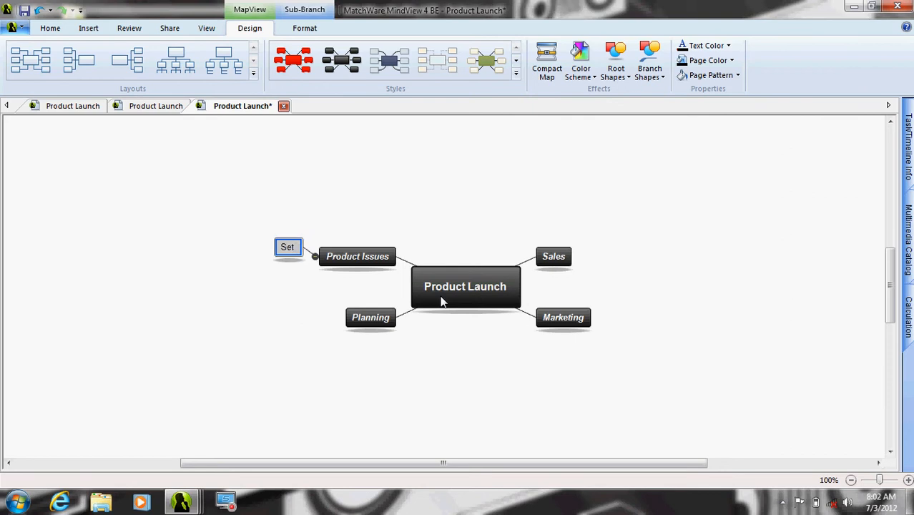
text( budget)
key(Return)
key(Return)
text(S)
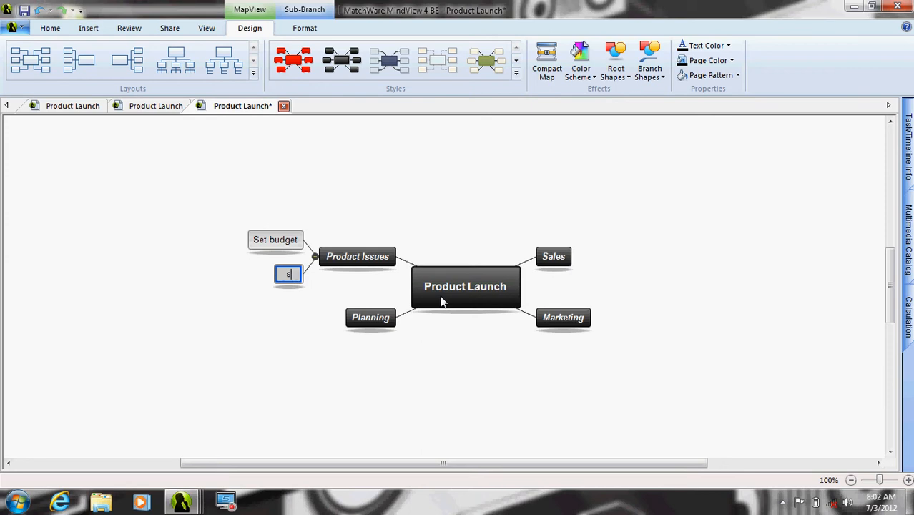
text(et team)
key(Return)
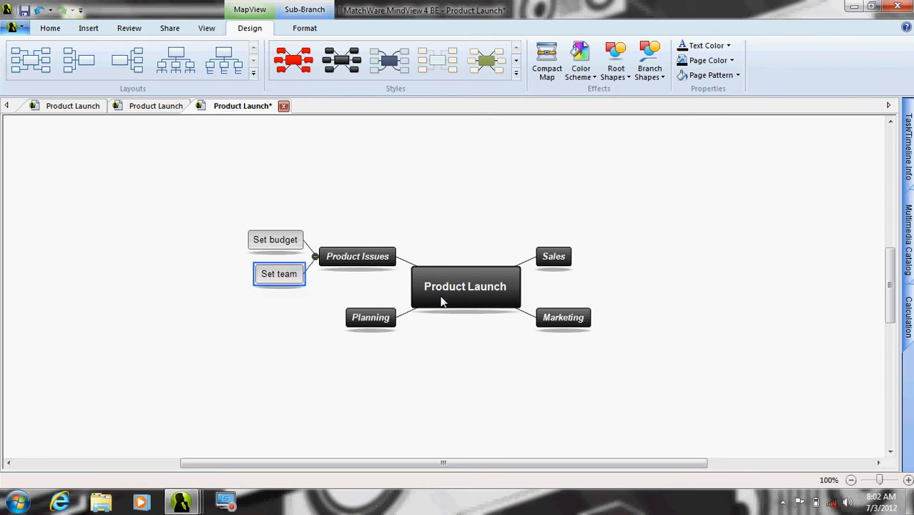
Step: Add a chain of three nested Idea sub-branches under Marketing, plus four more siblings at the deepest level
click(576, 327)
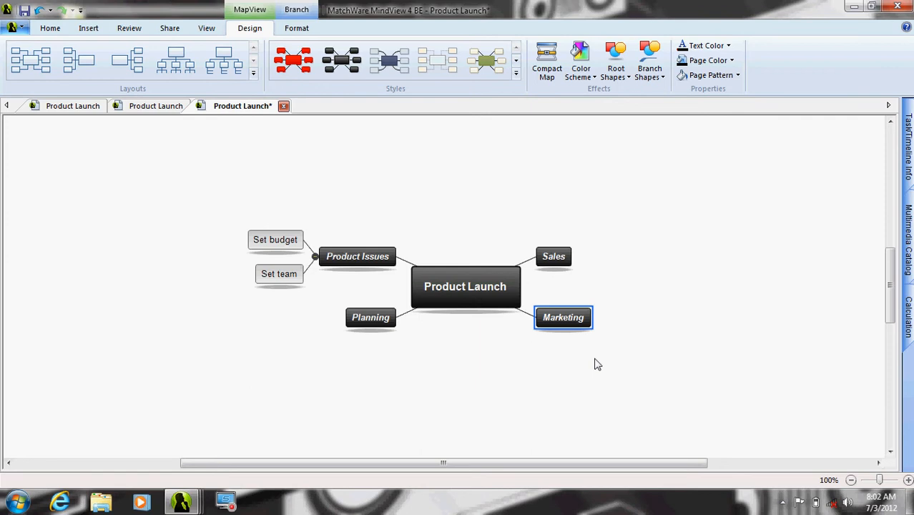
key(Insert)
key(Insert)
key(Insert)
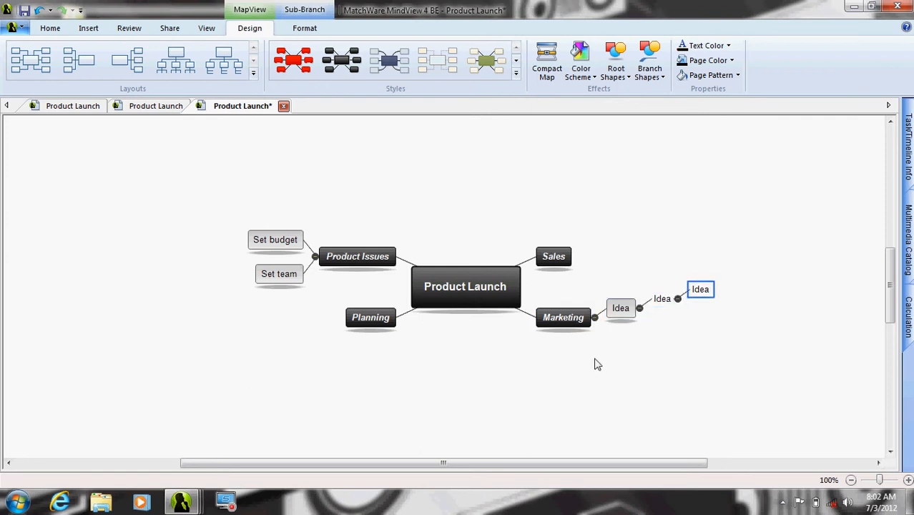
key(Return)
key(Return)
key(Return)
key(Return)
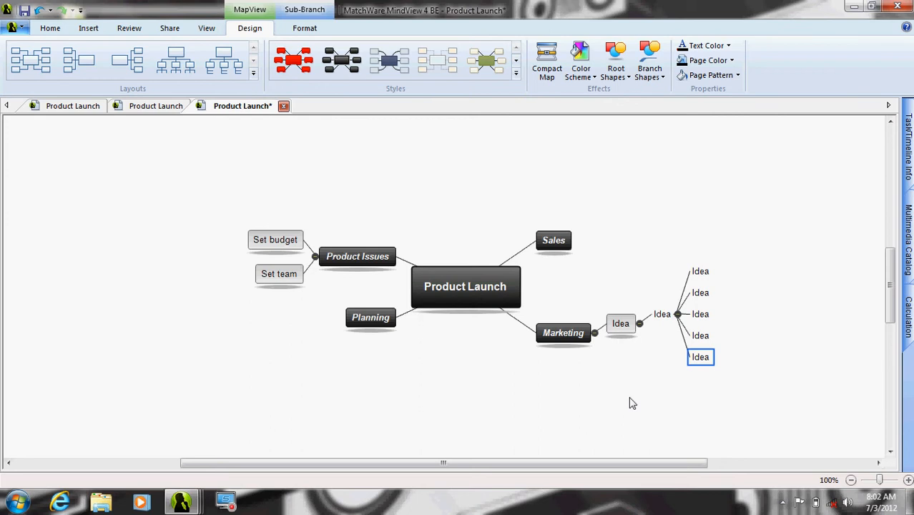
Step: Apply the 1, 1.1, 1.1.1, 1.1.1.1 numbering scheme to the map
click(52, 29)
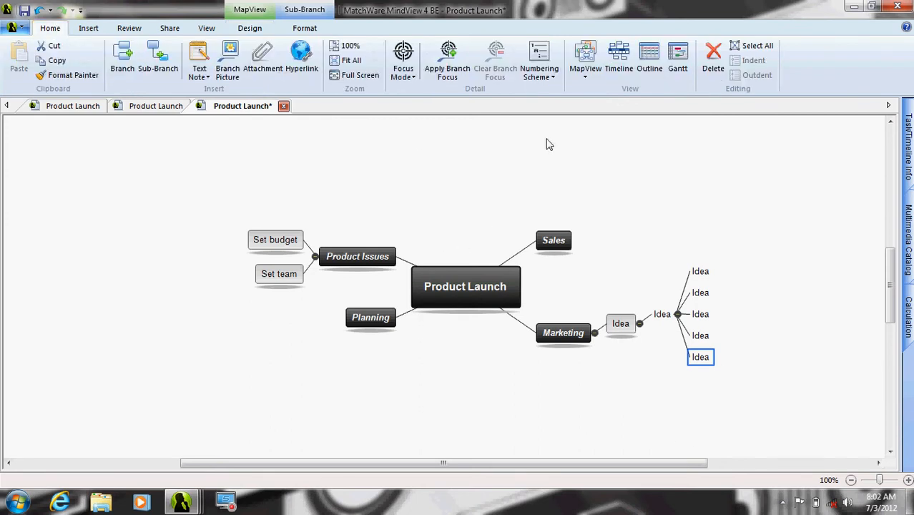
click(542, 76)
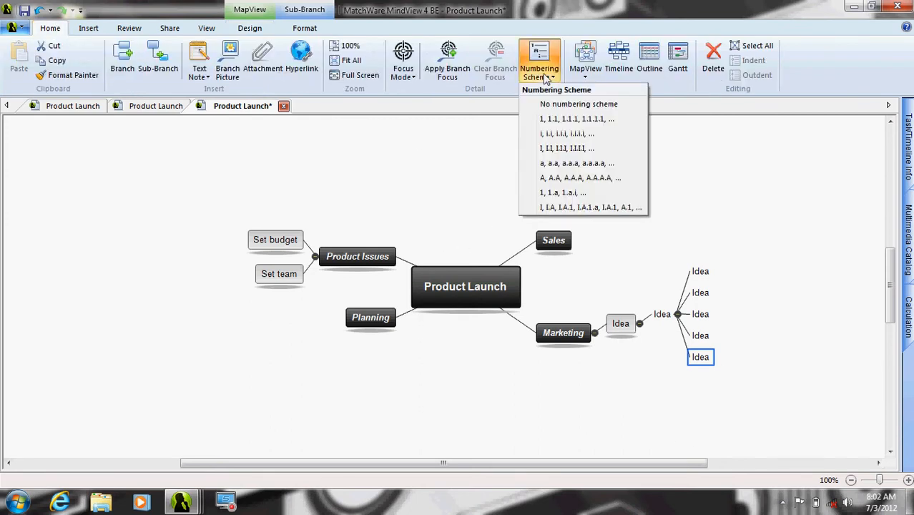
click(562, 120)
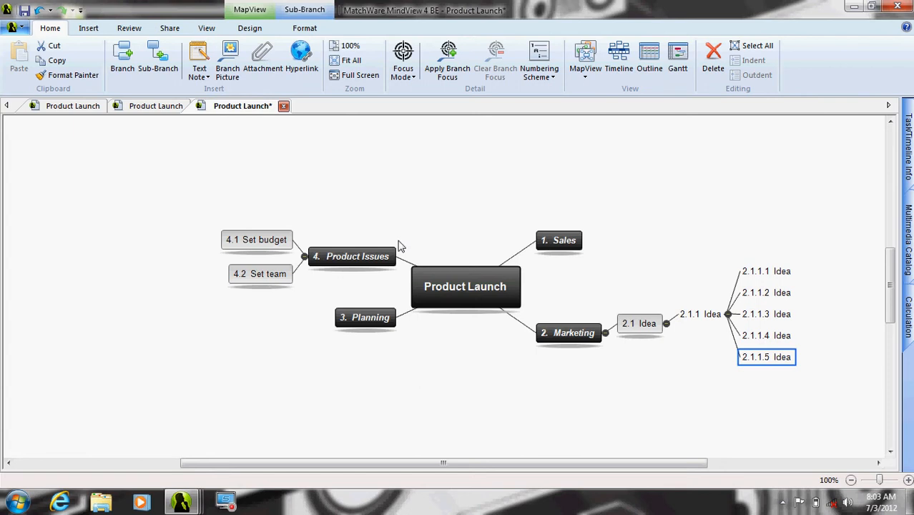
Step: Reorder the main branches as Planning, Marketing, Product Issues, Sales, and distribute the Idea sub-branches across Planning, Marketing and Sales
click(368, 319)
drag(435, 259, 565, 223)
drag(710, 337, 622, 211)
drag(569, 296, 383, 260)
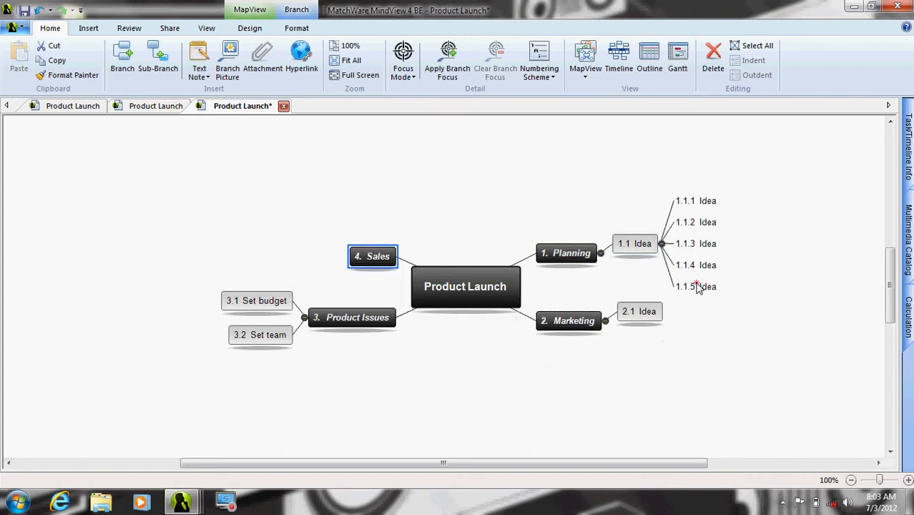
drag(699, 286, 631, 364)
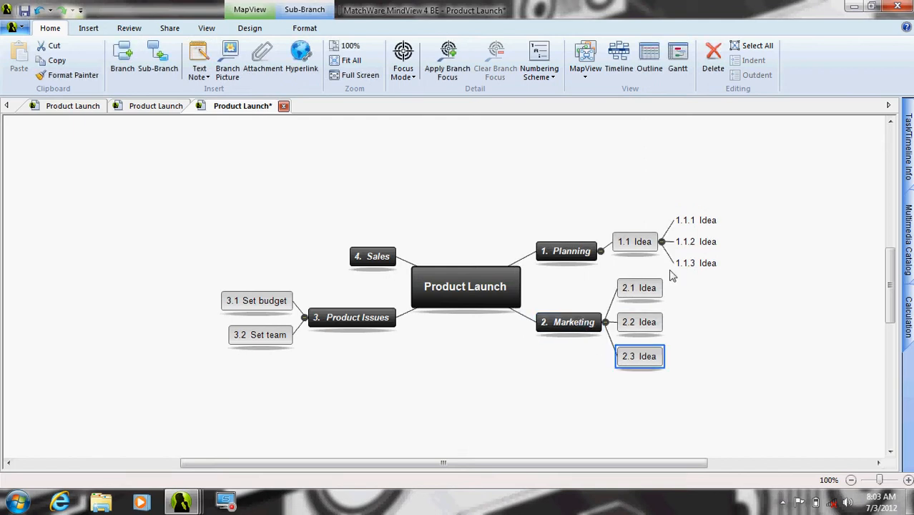
drag(699, 264, 374, 264)
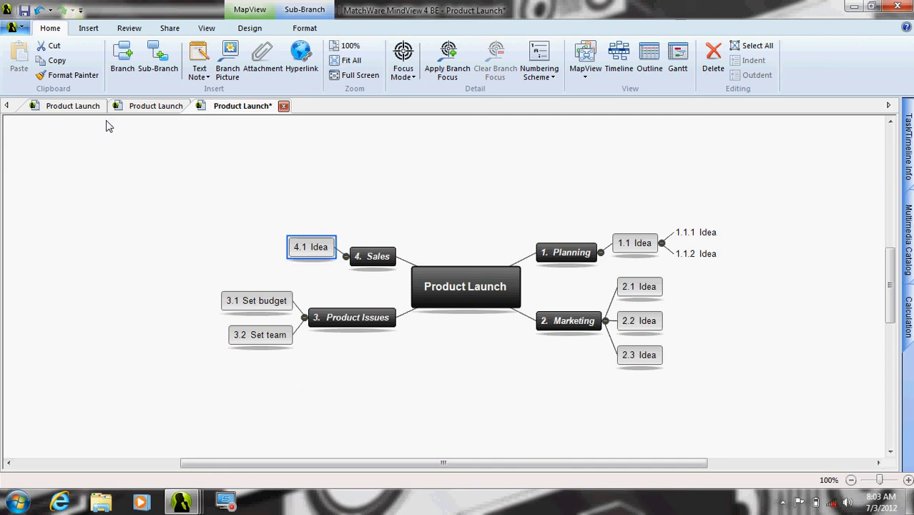
Step: Switch to the detailed Product Launch map that is open as the first document
click(89, 110)
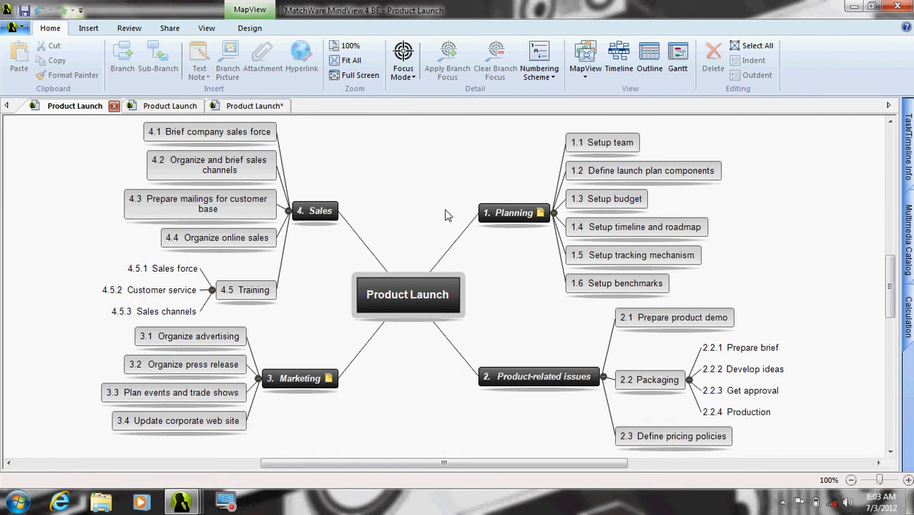
Step: Try a top-down layout with the dark blue style on the map, and return it to the mind map layout
click(256, 30)
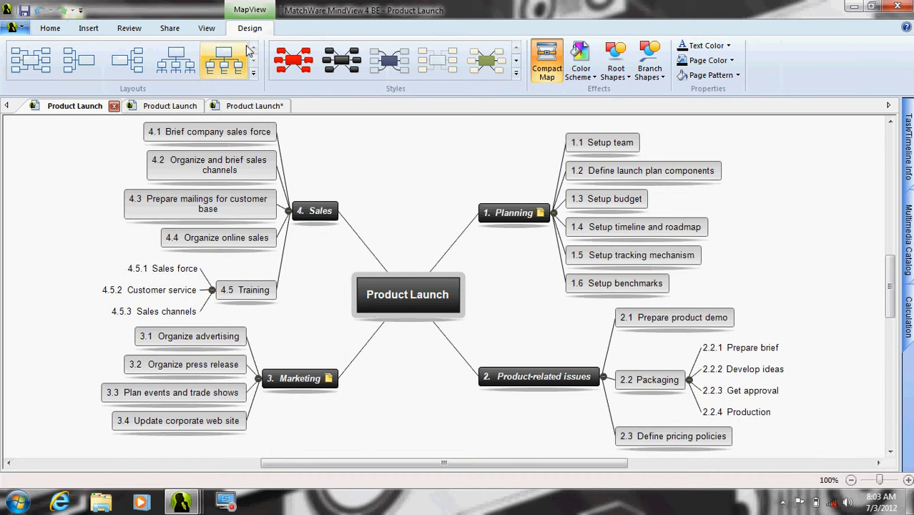
click(224, 60)
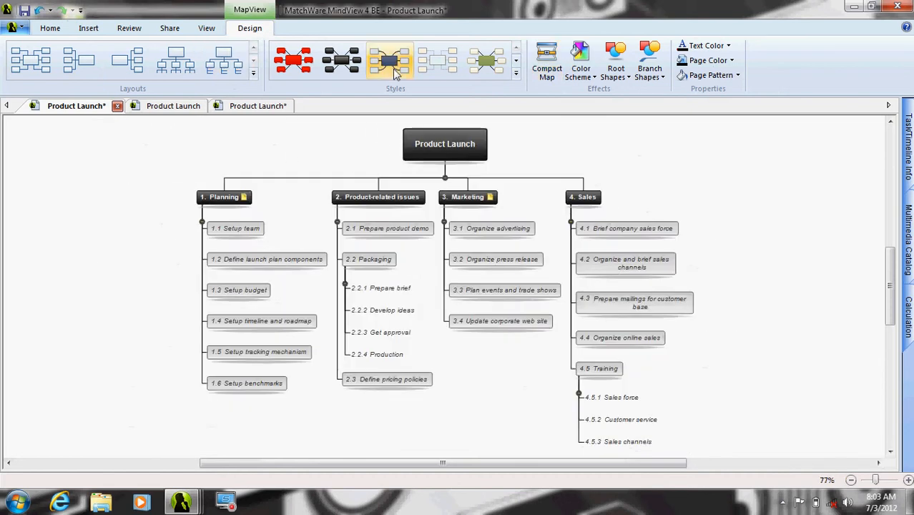
click(391, 62)
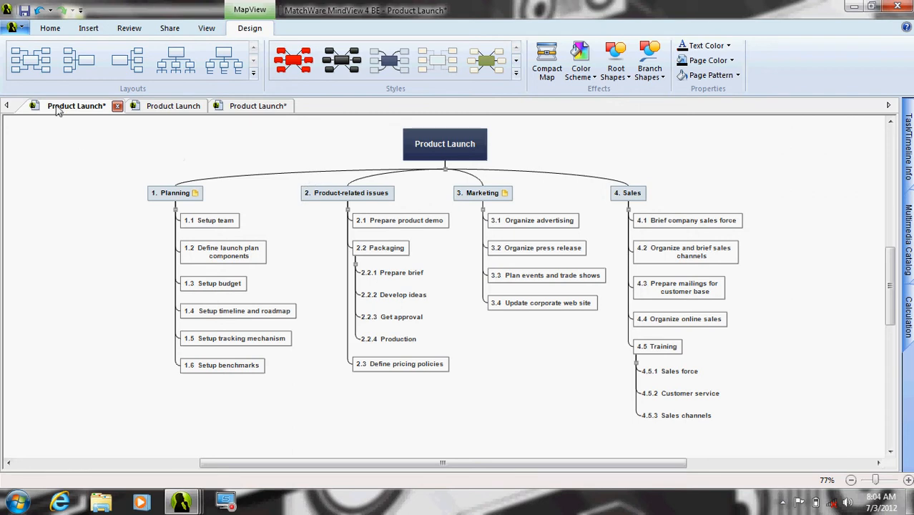
click(30, 63)
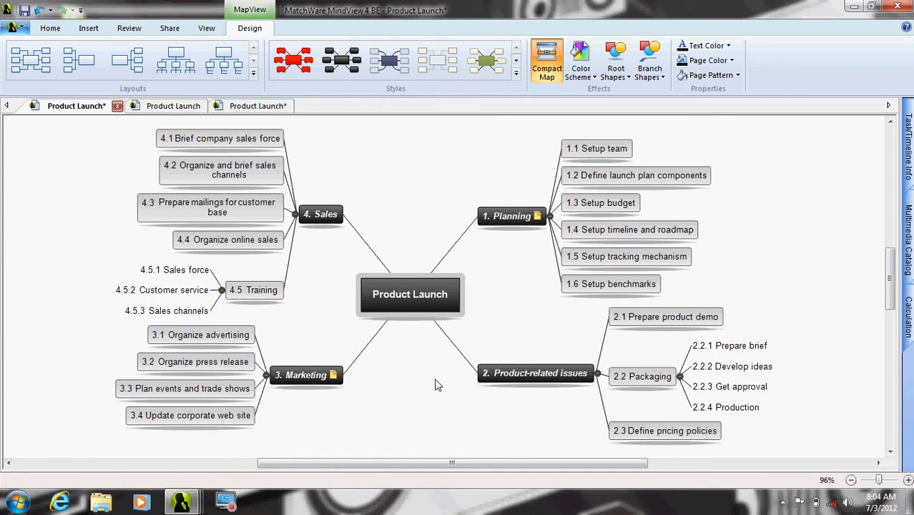
Step: Attach a bulleted text note with the items "New note" and "New idea" to the Setup team branch
click(607, 152)
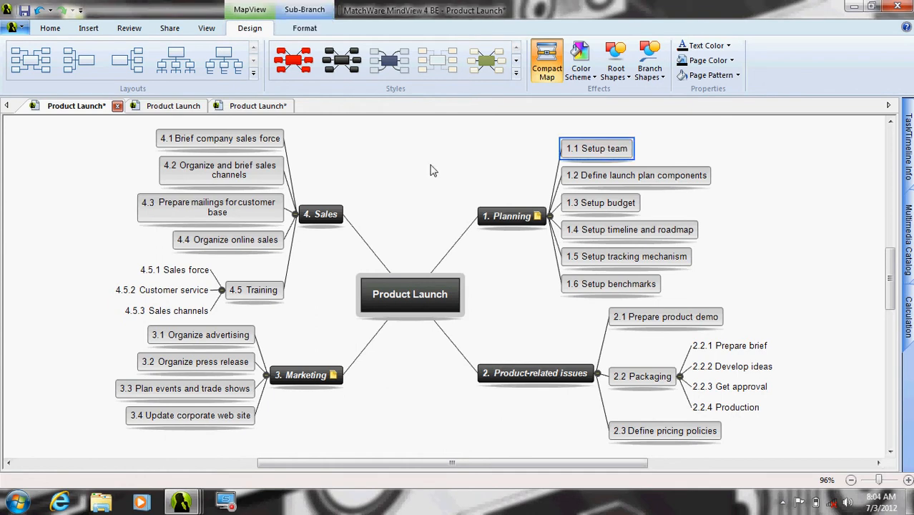
click(50, 30)
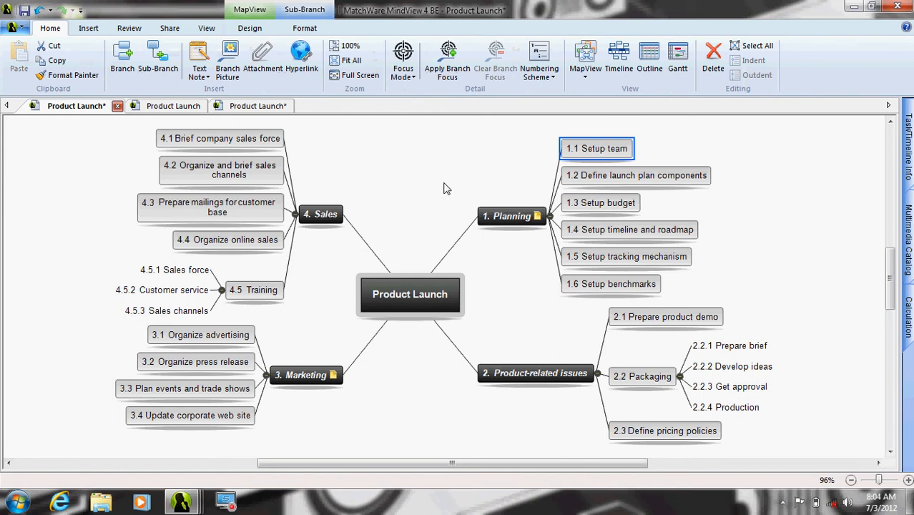
click(198, 61)
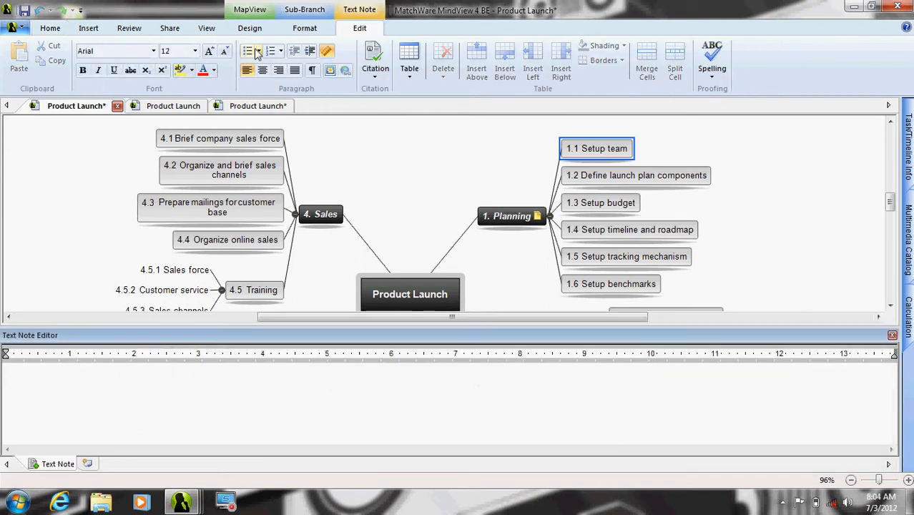
click(247, 51)
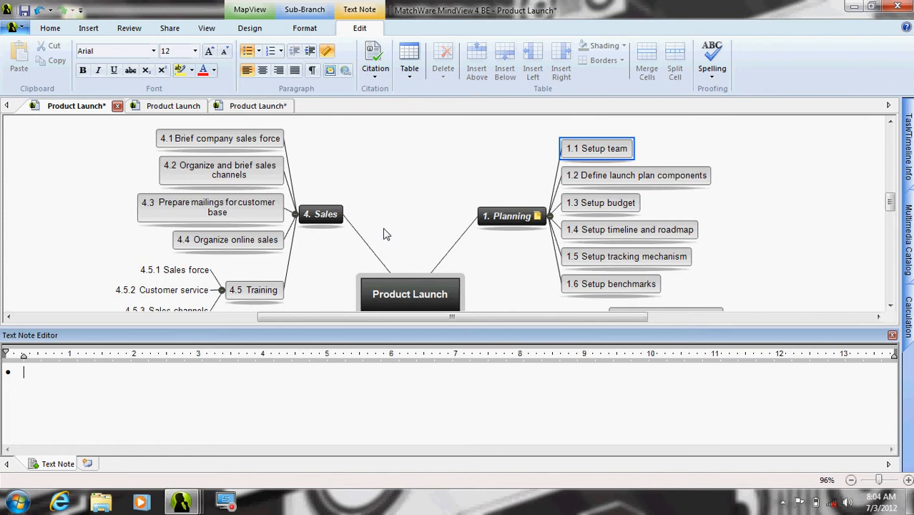
text(New note)
key(Return)
text(New idea)
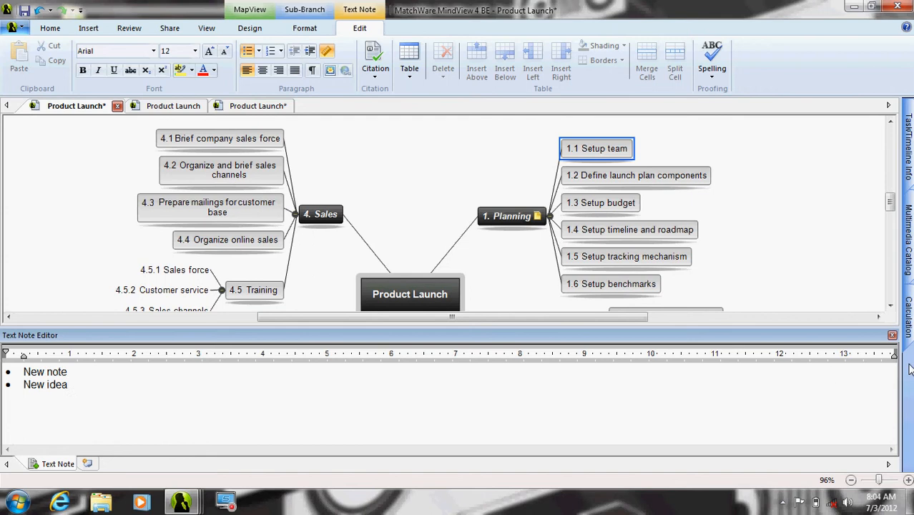
click(892, 335)
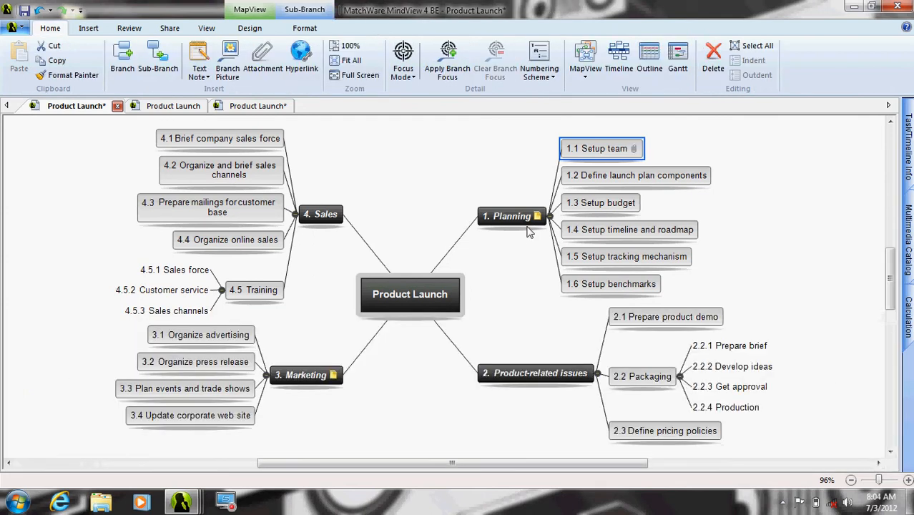
Step: Attach the marketing budget plan spreadsheet to the Setup budget branch
click(578, 203)
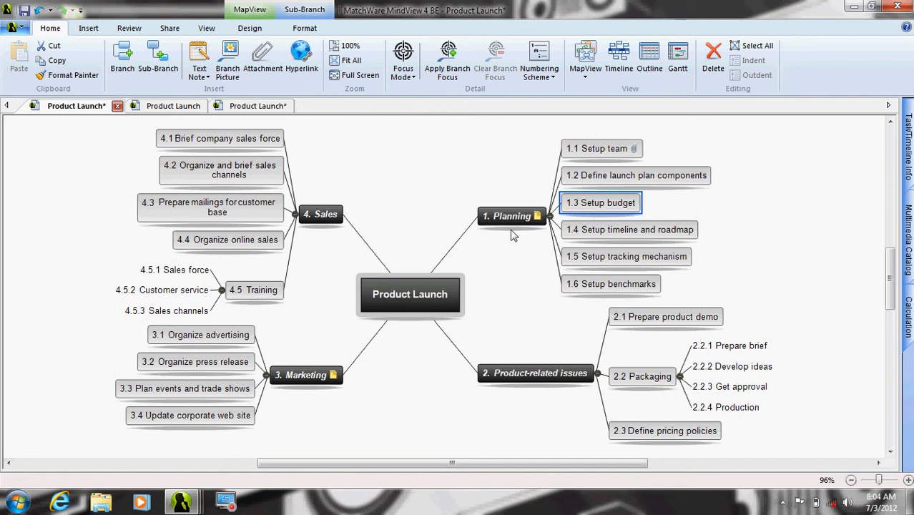
click(263, 60)
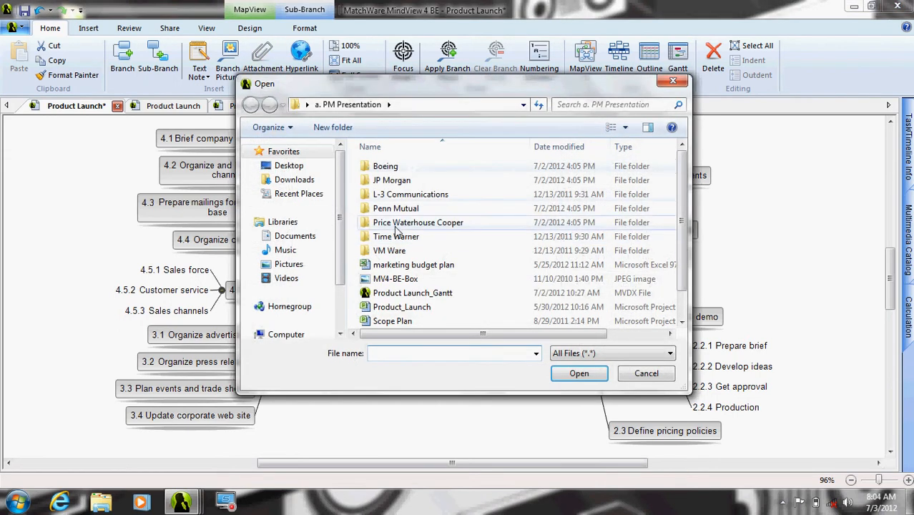
double_click(399, 265)
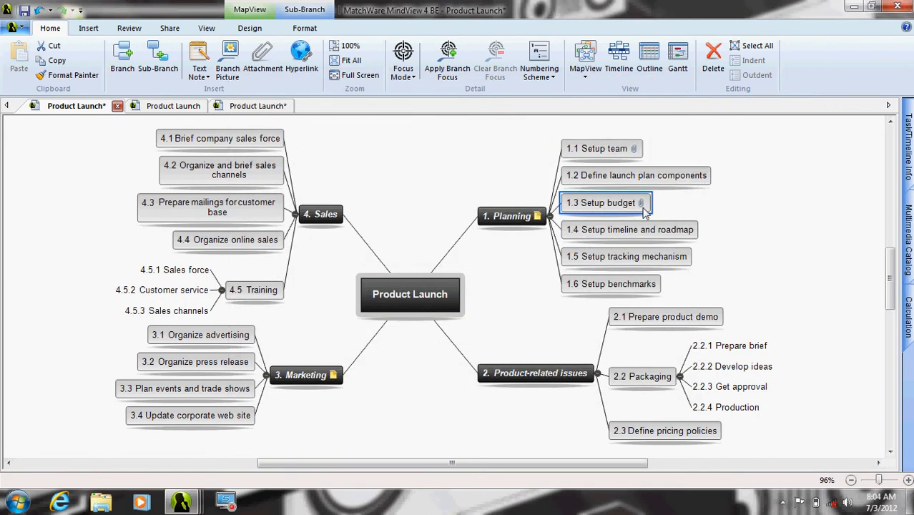
Step: View the spreadsheet attached to the Setup budget branch in Excel and return to the MindView map
mouse_move(643, 206)
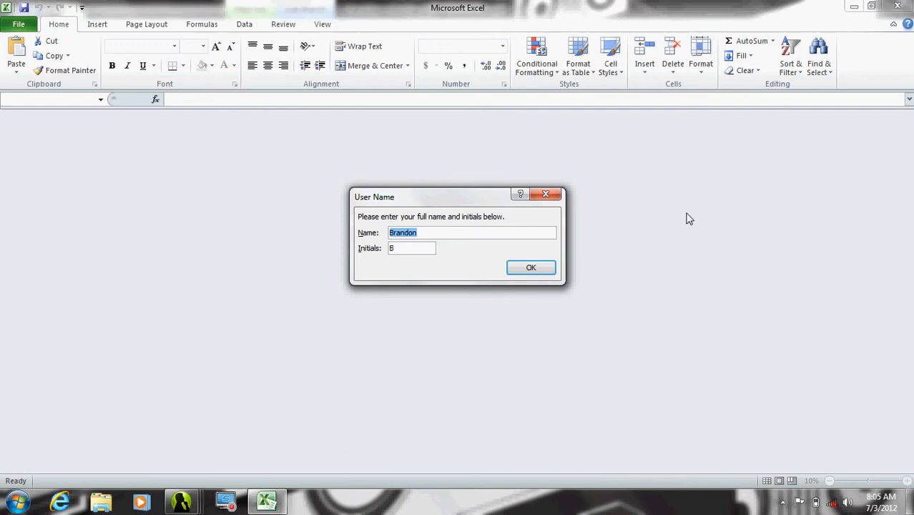
click(537, 268)
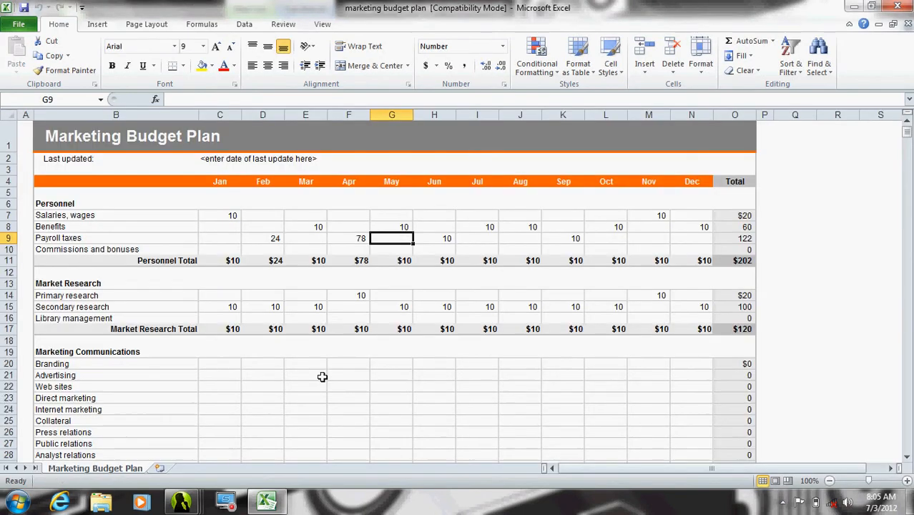
click(854, 7)
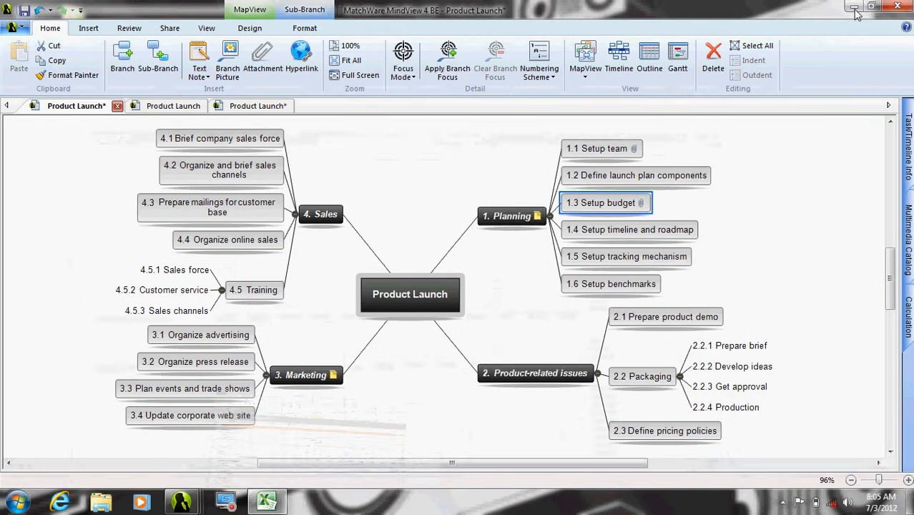
click(439, 183)
mouse_move(635, 147)
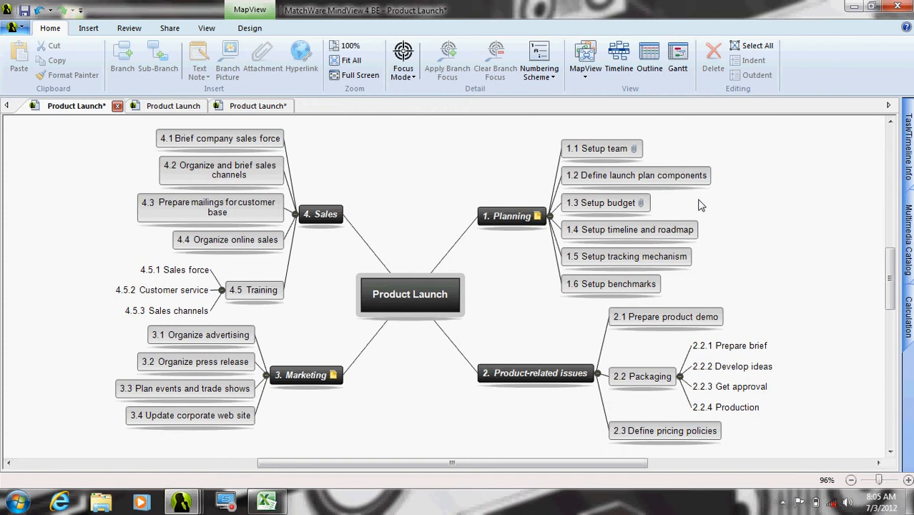
Step: Display the task and timeline information for the Setup team branch, with enough room to read every field
click(908, 147)
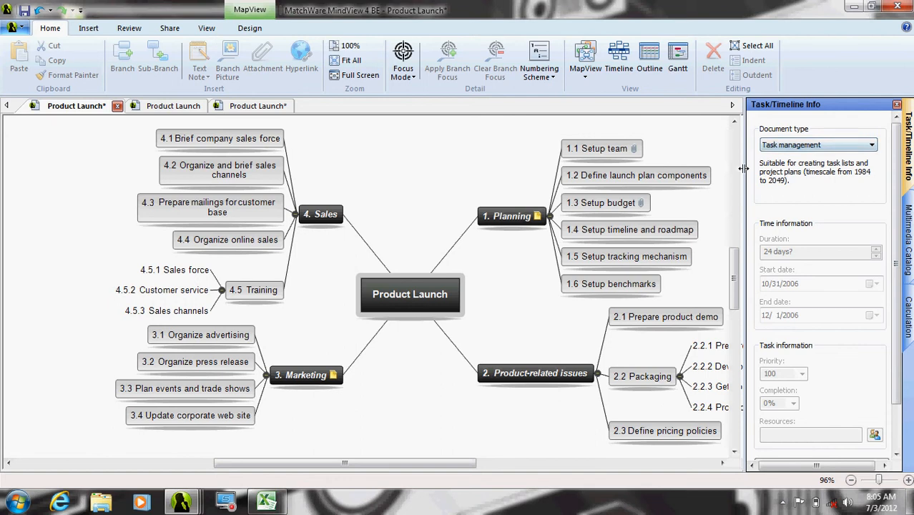
drag(743, 175, 716, 187)
drag(361, 463, 395, 463)
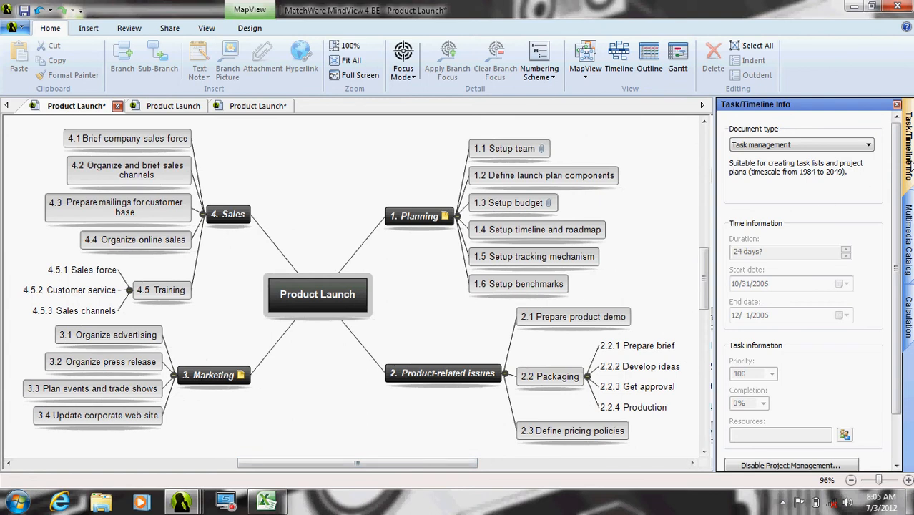
click(497, 146)
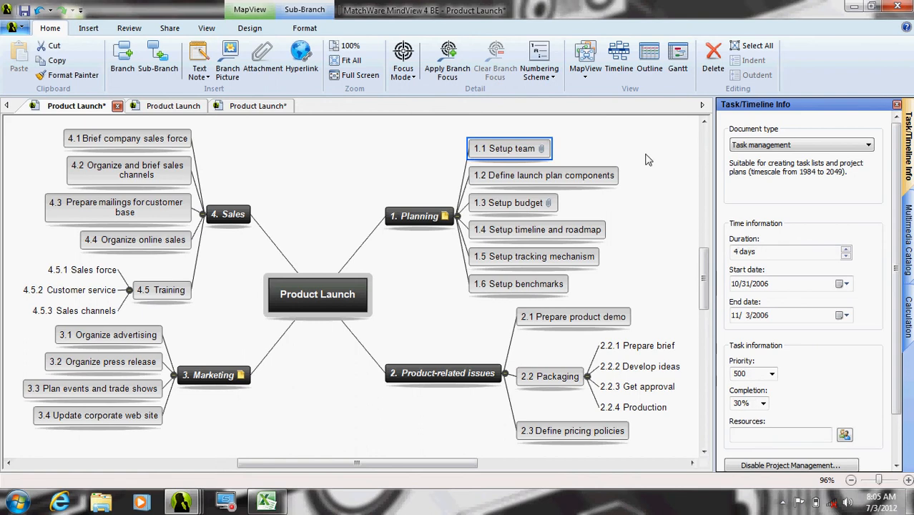
drag(896, 235, 898, 279)
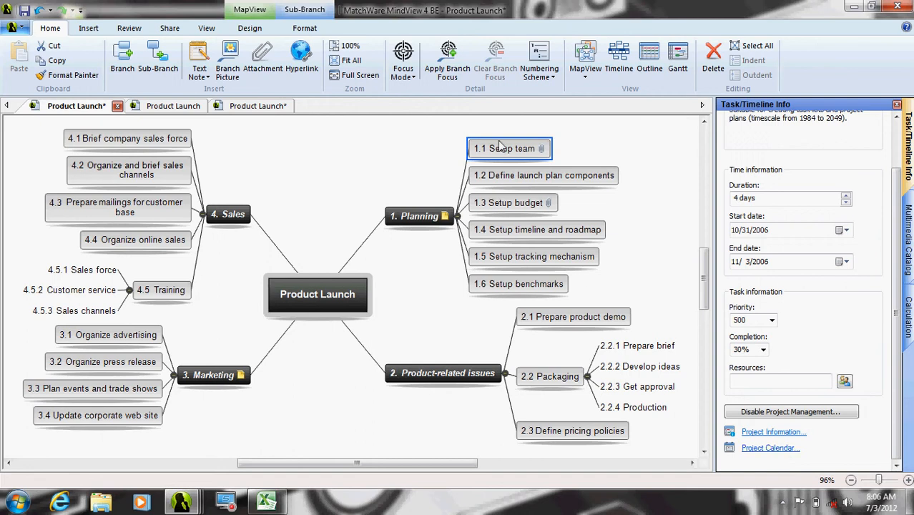
drag(502, 125, 510, 293)
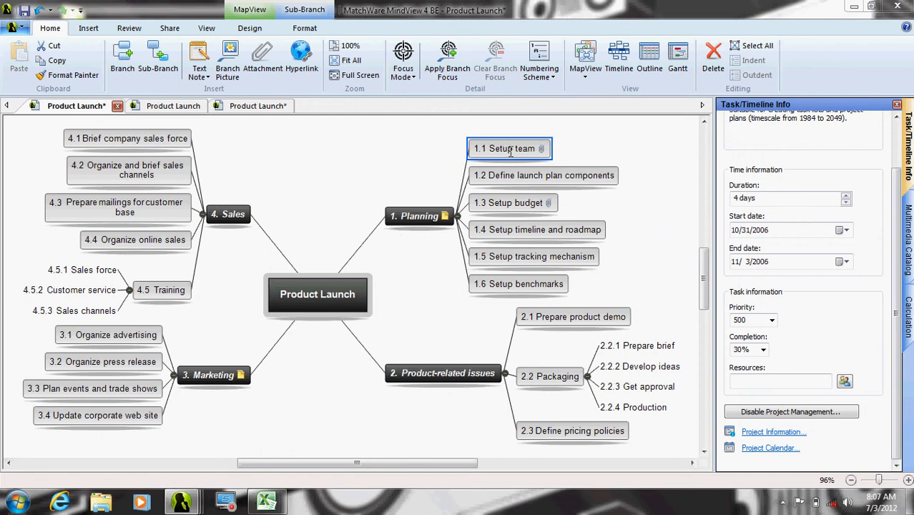
Step: Set the Setup team duration to 7 days and enter the responsible person's name as its resource
click(846, 196)
click(846, 196)
click(846, 196)
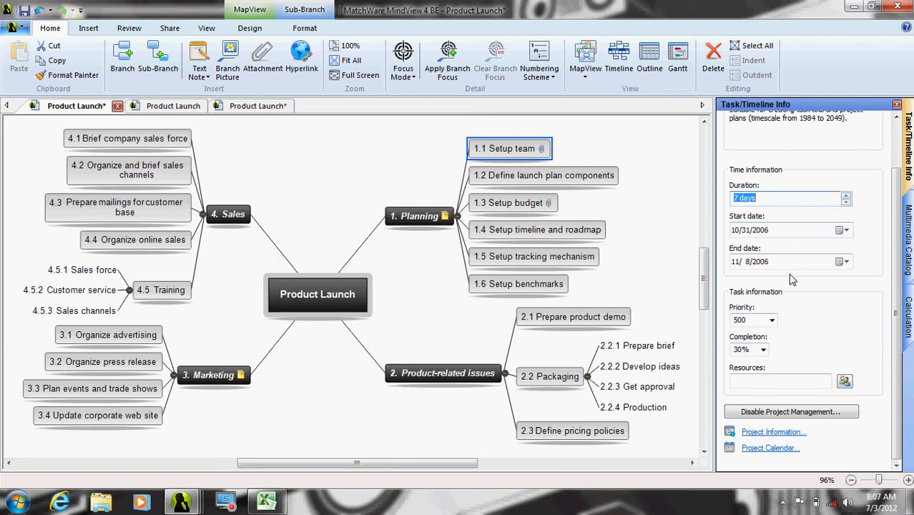
click(750, 380)
text(Bill)
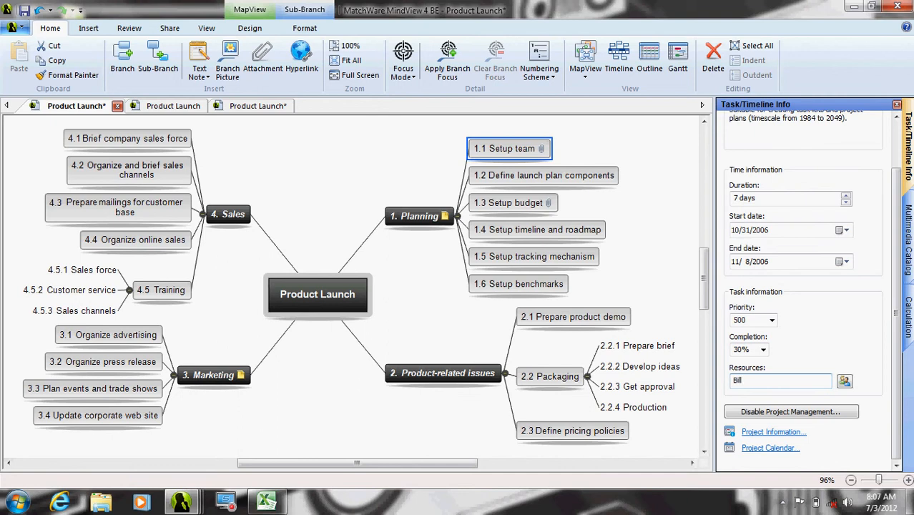
Step: Set the duration of the Define launch plan components branch to 6 days
click(573, 180)
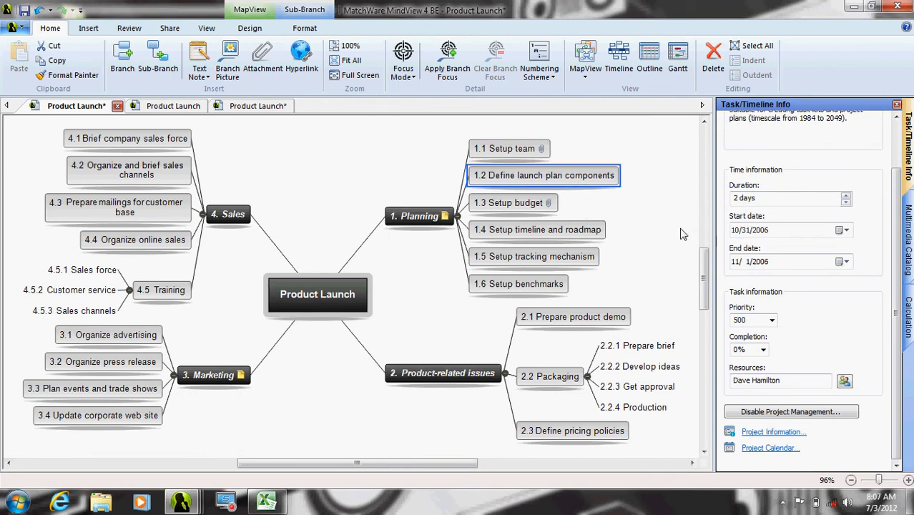
click(846, 196)
click(846, 196)
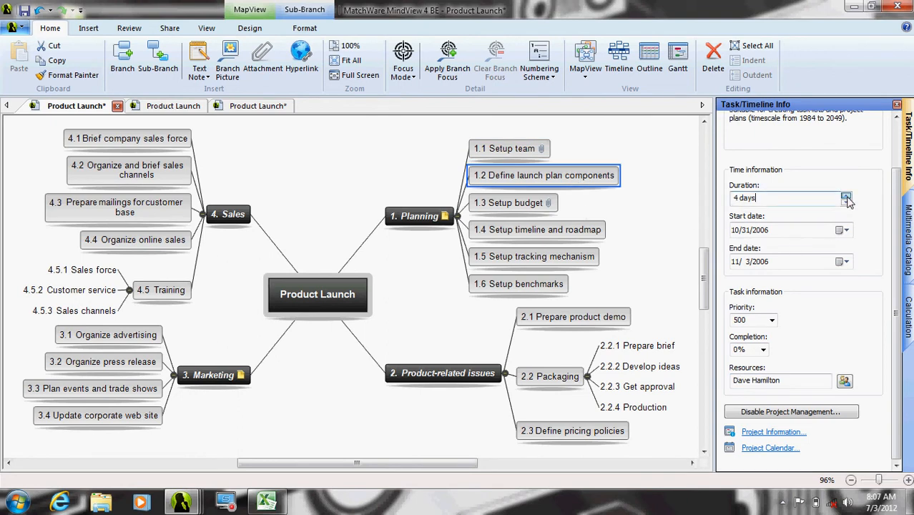
click(846, 196)
click(845, 196)
click(773, 199)
Step: Show all branch data beneath the Define launch plan components branch
click(296, 27)
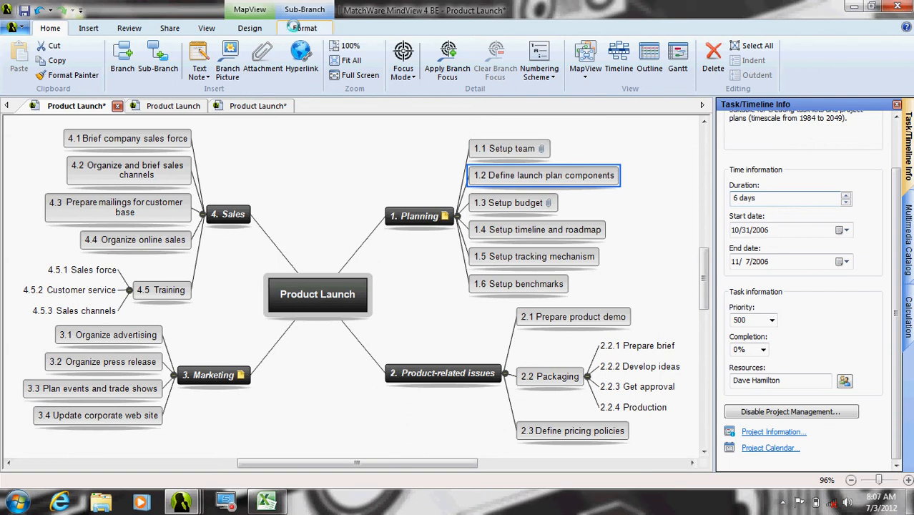
click(485, 78)
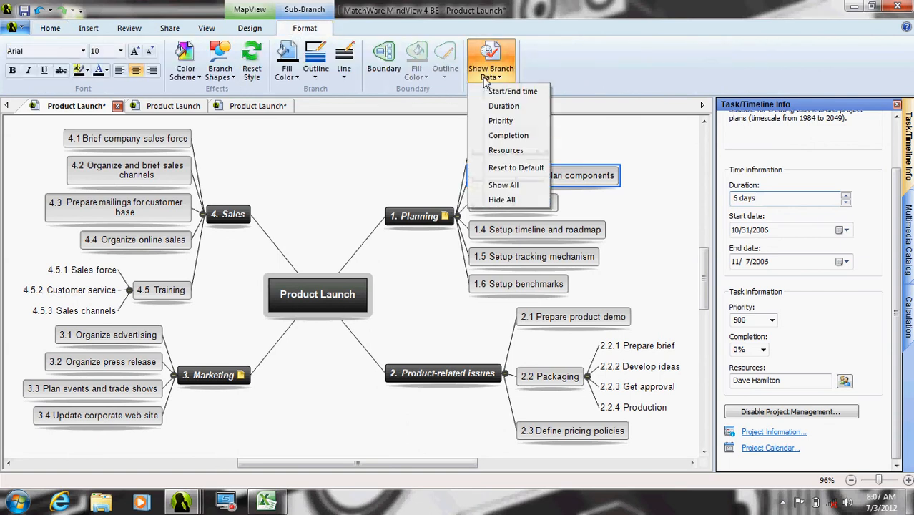
click(502, 185)
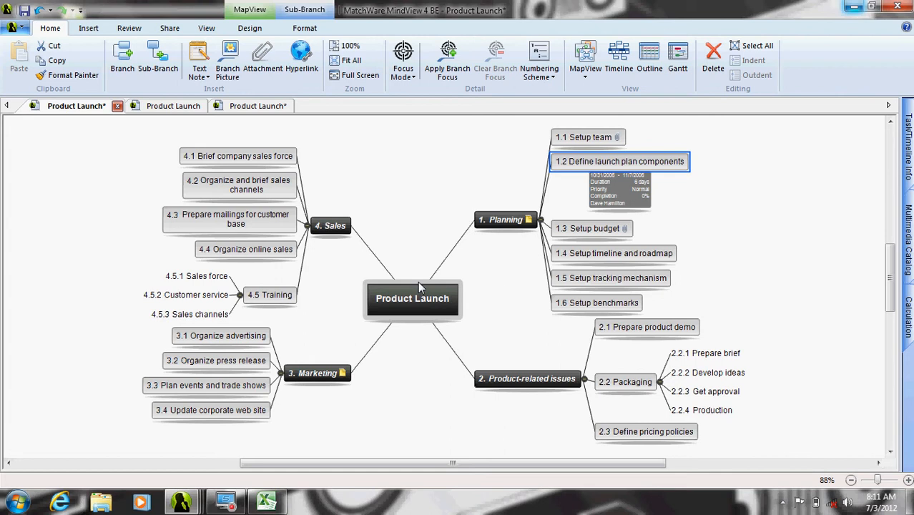
Step: Display the Product Launch map as a Gantt chart and widen the task table to reveal all its columns
right_click(355, 155)
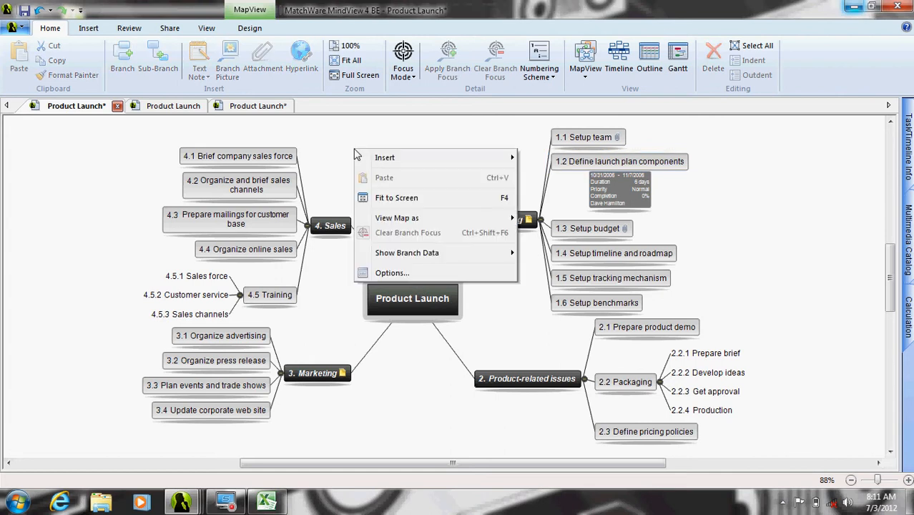
mouse_move(408, 218)
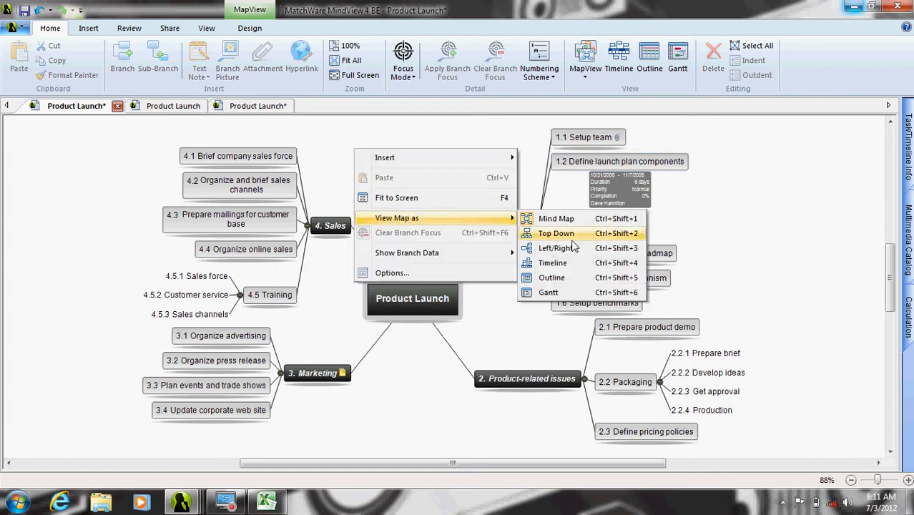
click(547, 292)
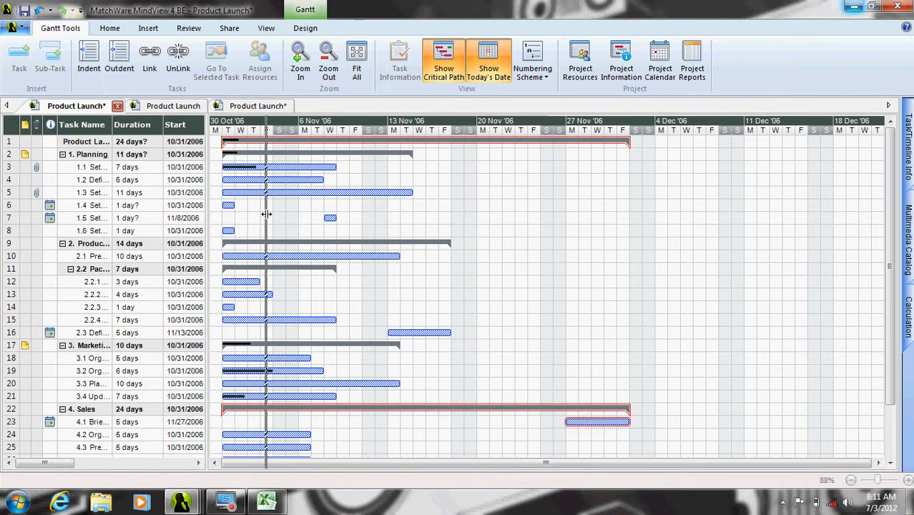
drag(427, 336, 526, 392)
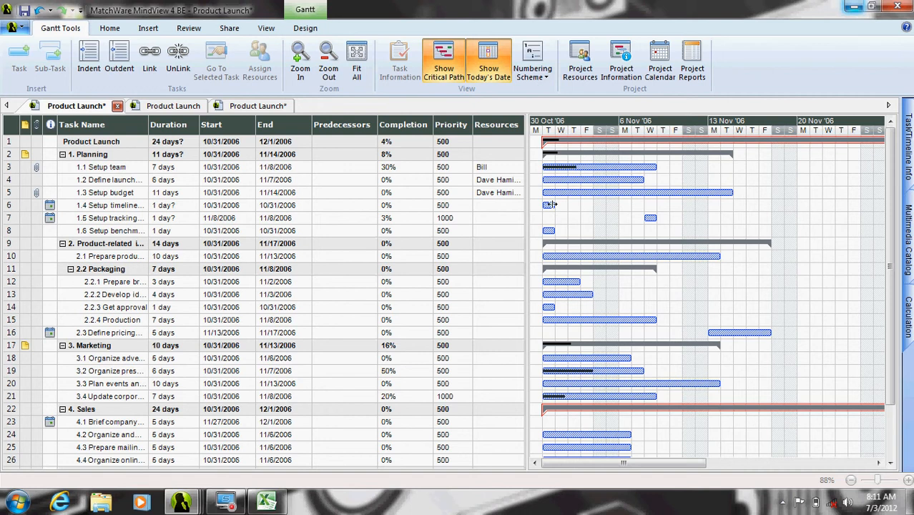
Step: Lengthen the Setup timeline and roadmap task to 9 days and move Setup tracking mechanism to start on 11/15/2006
drag(551, 206, 743, 217)
drag(633, 195, 615, 195)
Step: Link the Gantt tasks 1.1 Setup team, 1.2, 1.3 and 1.4 in sequence so each one precedes the following one
drag(525, 186, 370, 191)
drag(444, 168, 458, 186)
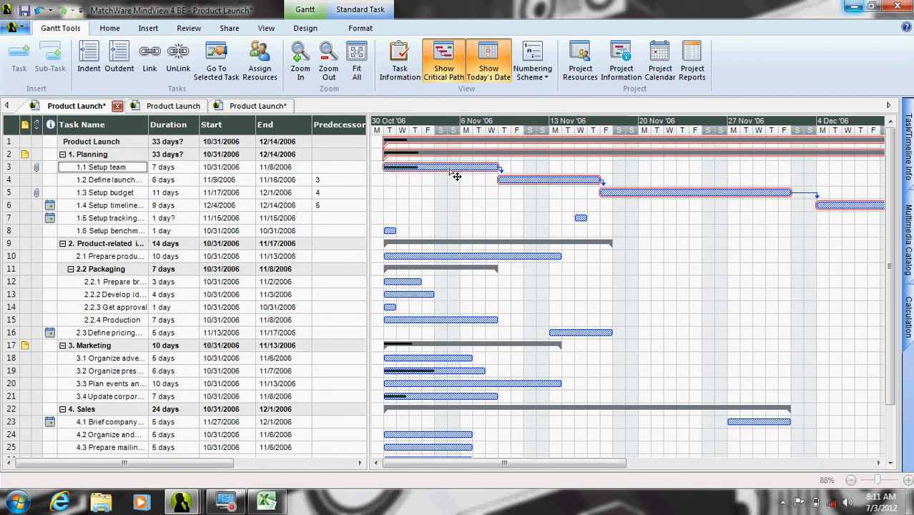
Step: Examine the Setup team task's information, including the available constraint types, and close it without changes
double_click(455, 176)
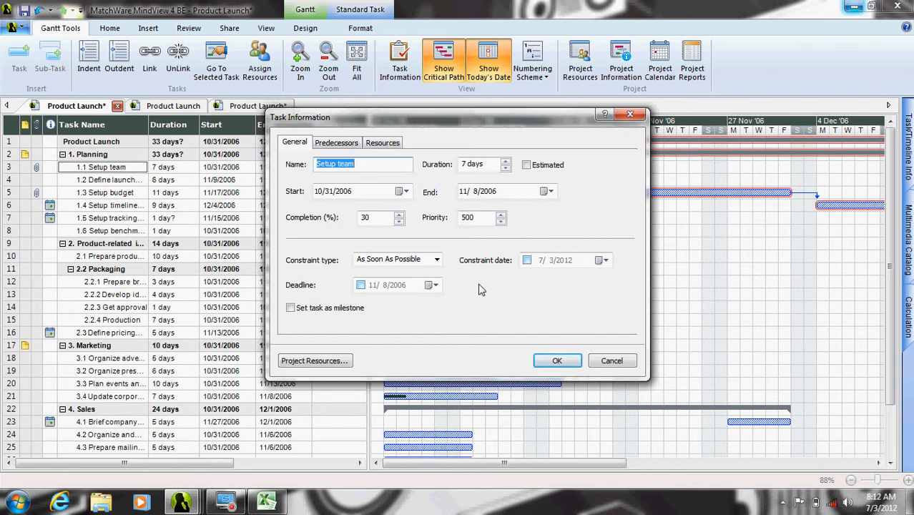
click(436, 260)
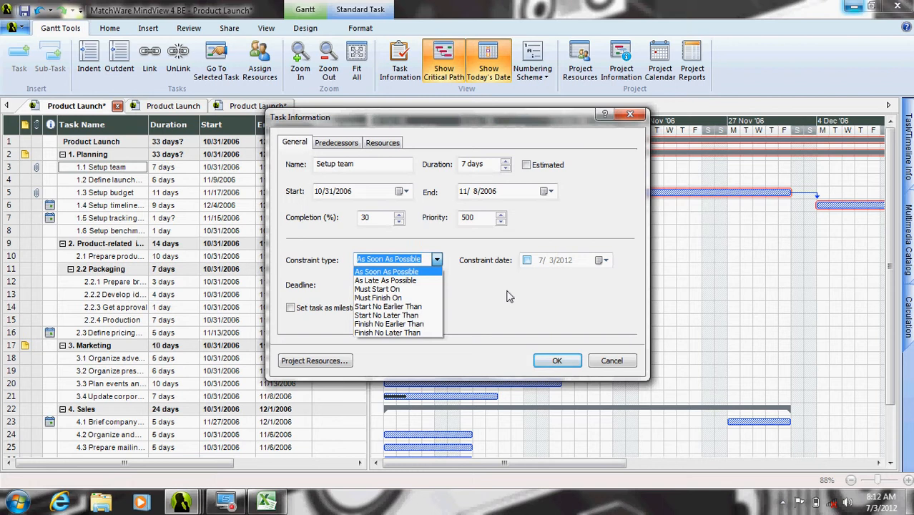
click(507, 296)
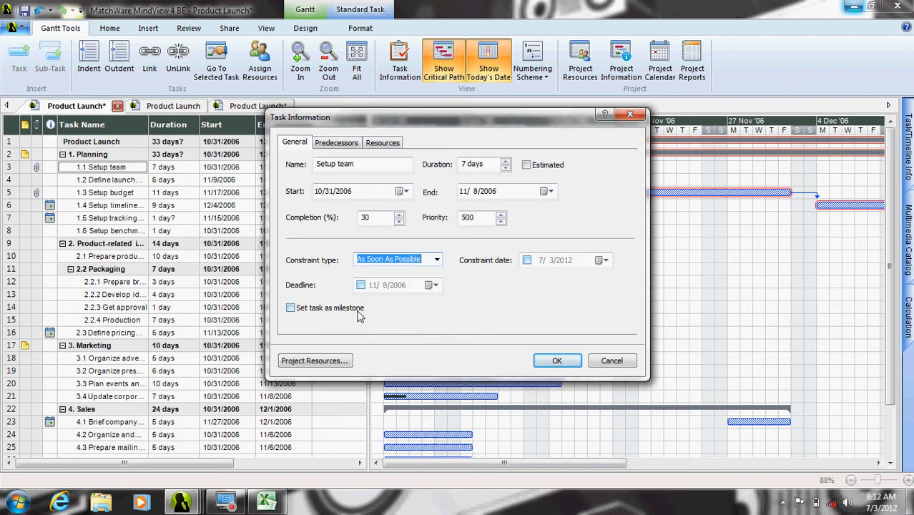
click(629, 116)
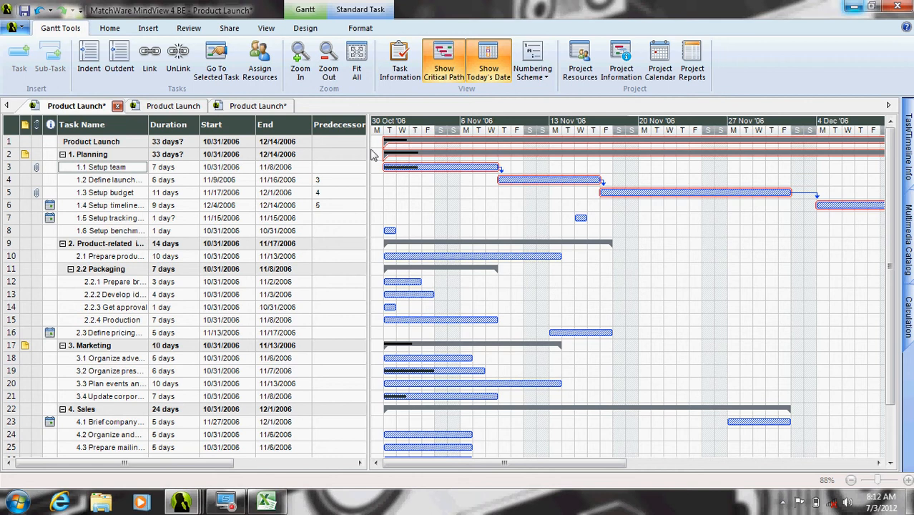
Step: Review which columns can be shown in the Gantt task table, keeping the current selection
drag(370, 152, 498, 151)
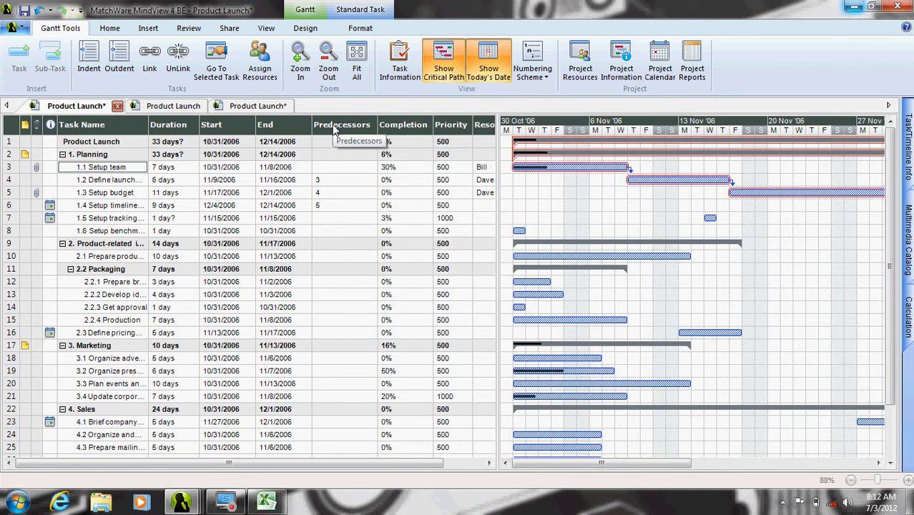
right_click(334, 128)
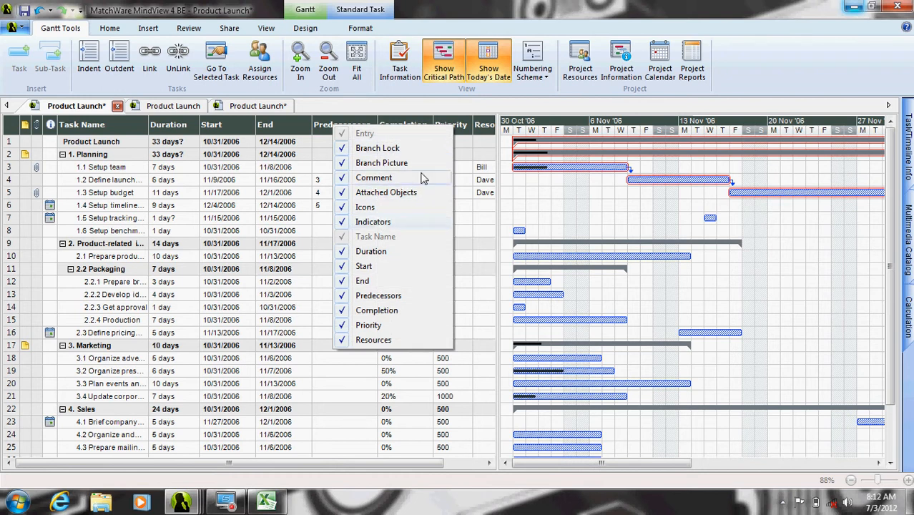
click(420, 111)
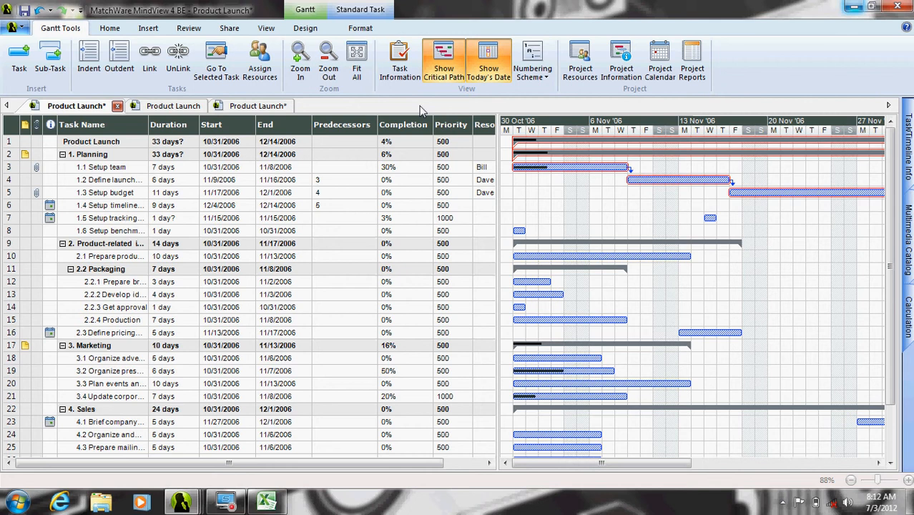
Step: Widen the Gantt chart area and try to apply a red fill to the bar of task 2.1
click(303, 27)
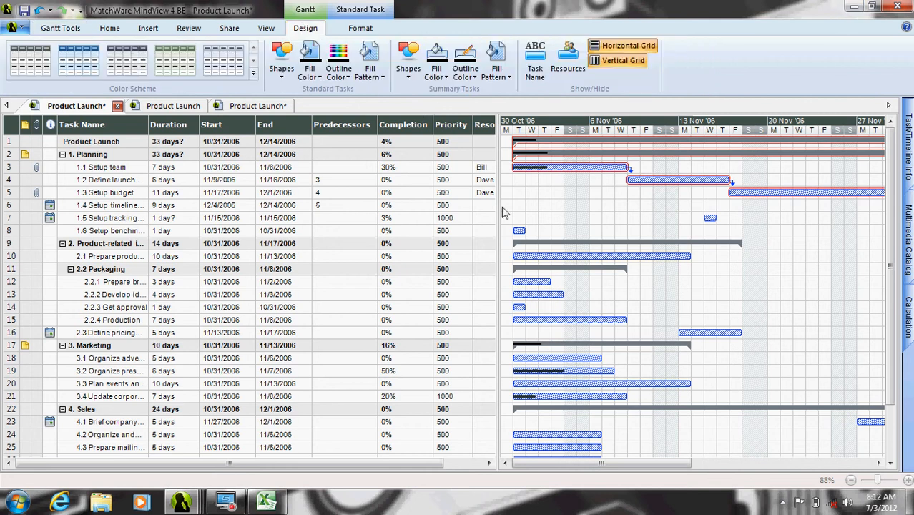
drag(497, 206, 386, 207)
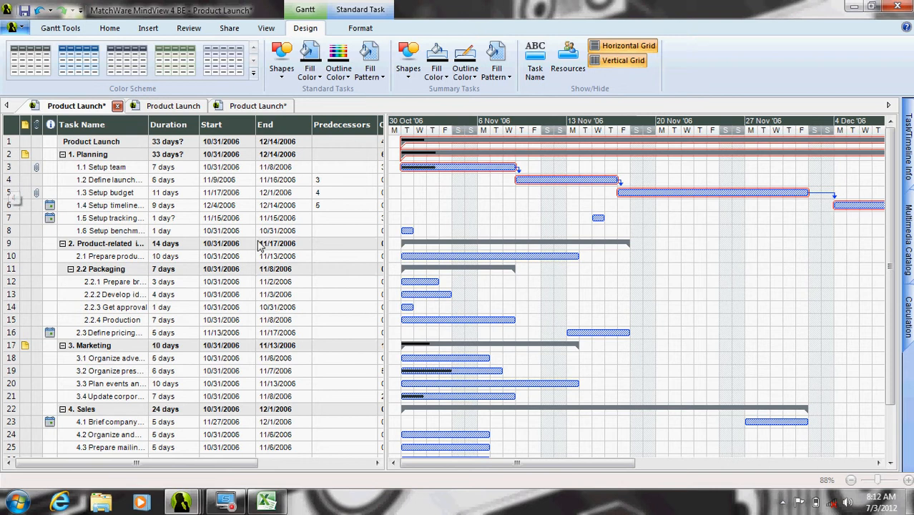
click(11, 257)
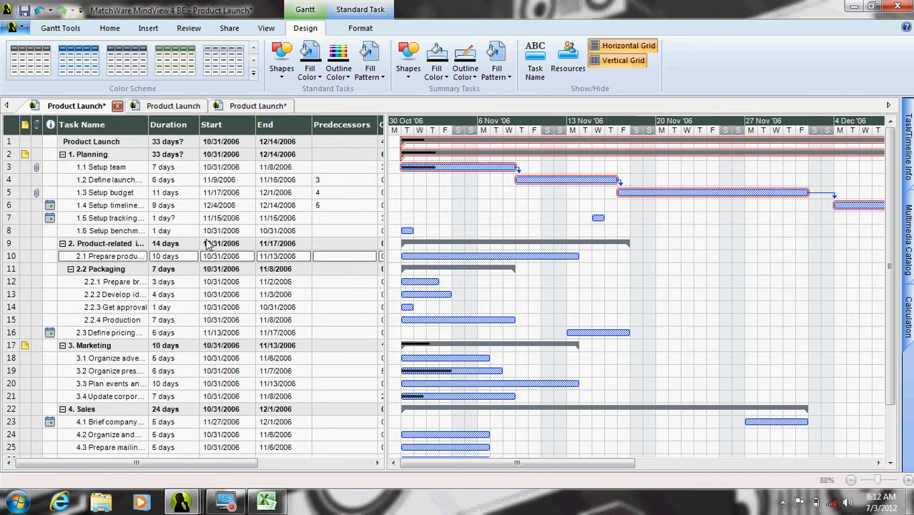
click(281, 79)
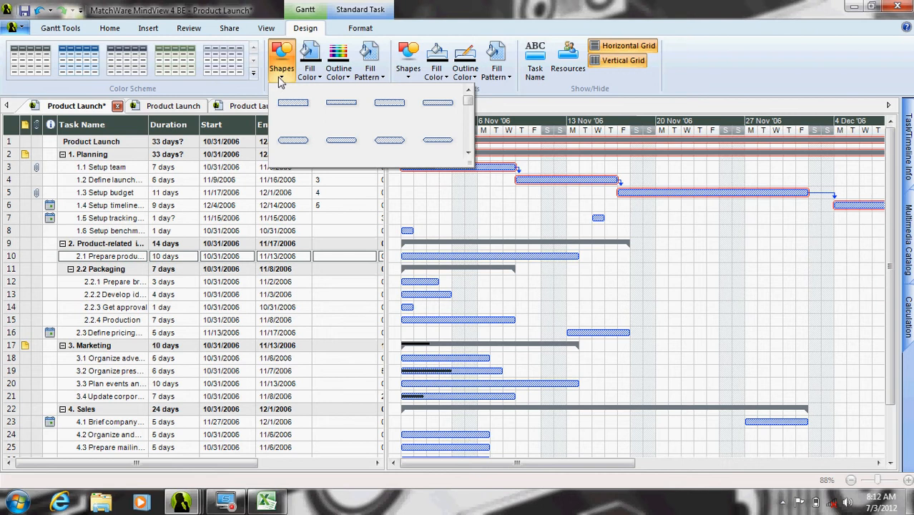
click(315, 79)
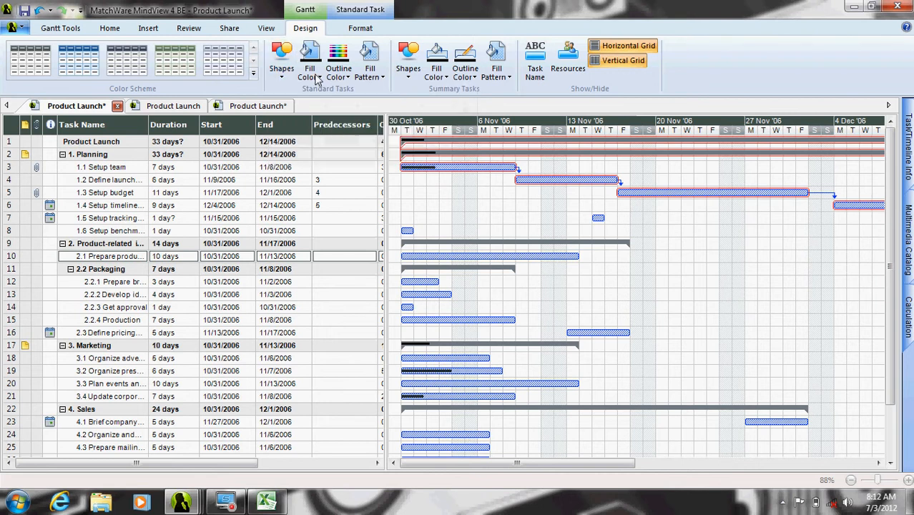
click(316, 77)
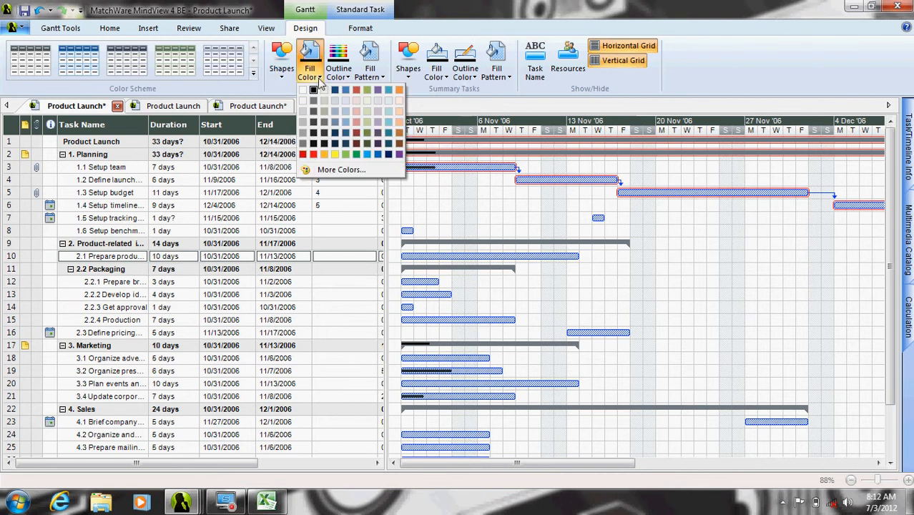
click(313, 155)
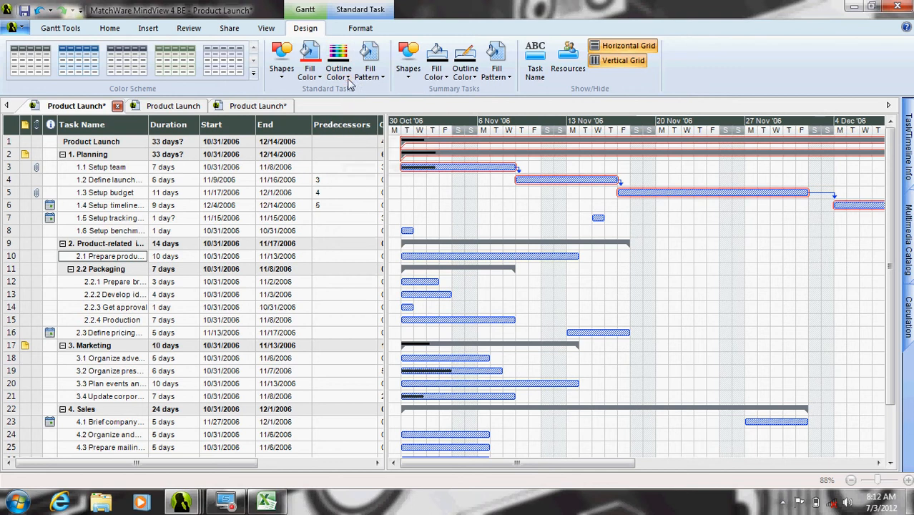
Step: Review the outline colors for standard tasks and the bar shapes for summary tasks without changing anything
click(345, 77)
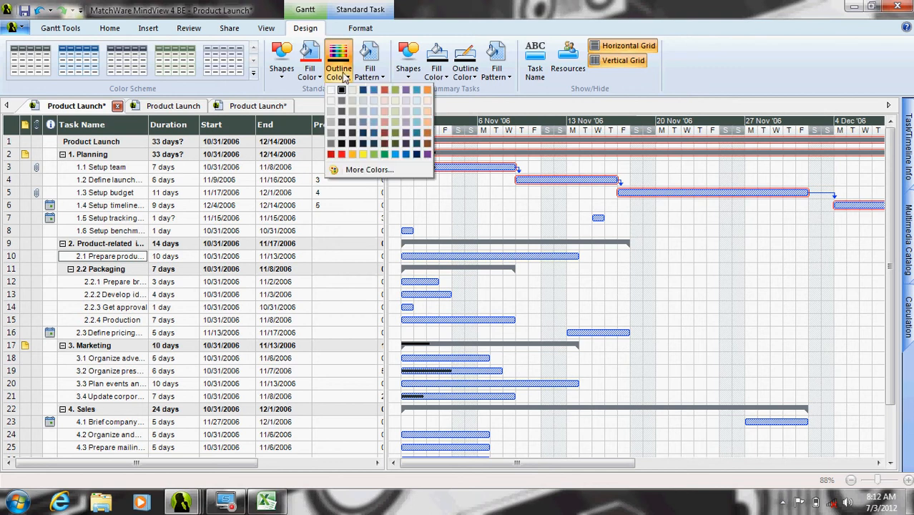
click(484, 92)
click(409, 77)
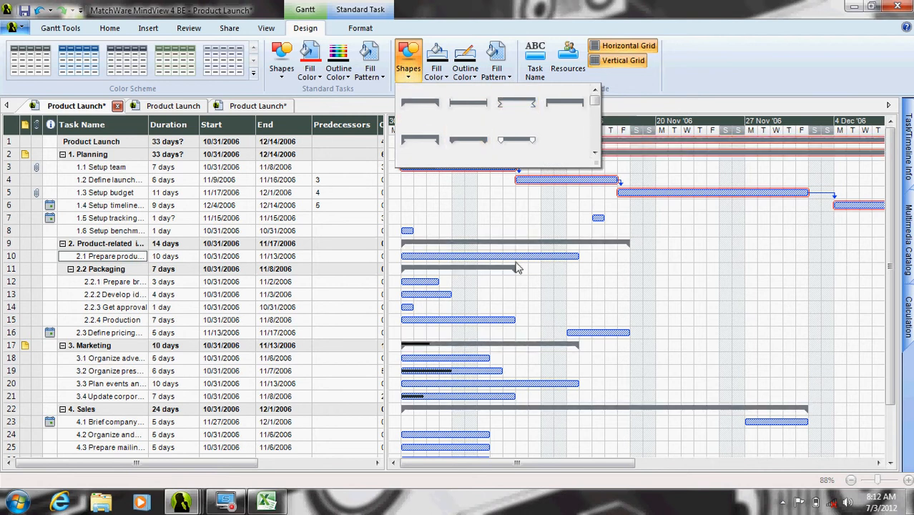
click(641, 289)
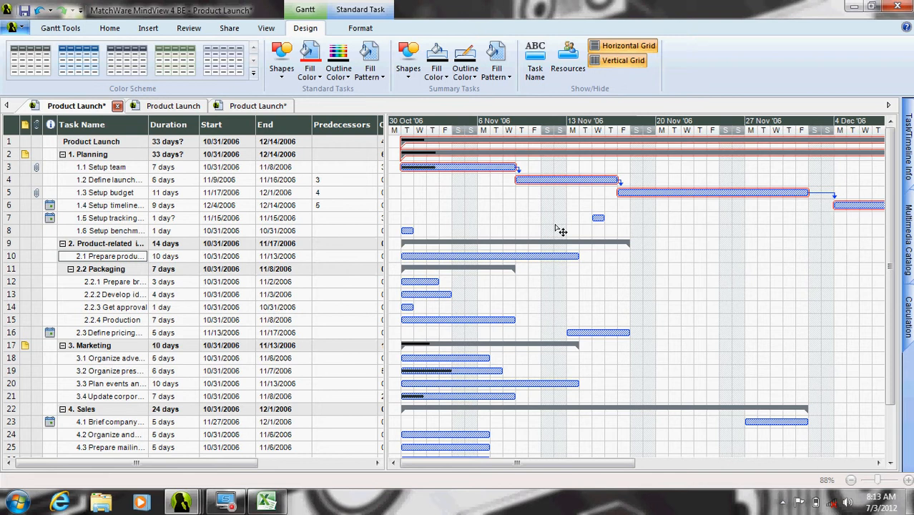
Step: Switch to the 2009 Product Launch document and widen its task table to show the End and Predecessors columns
click(173, 108)
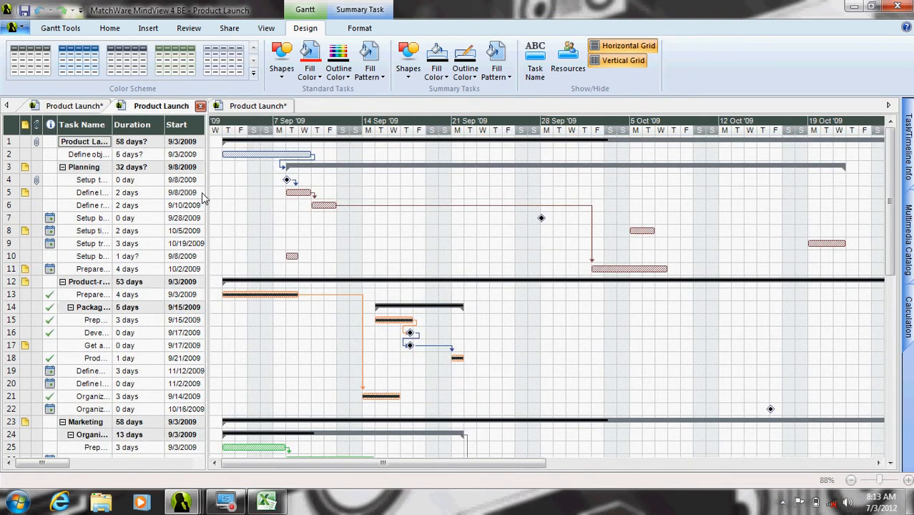
drag(207, 194, 338, 194)
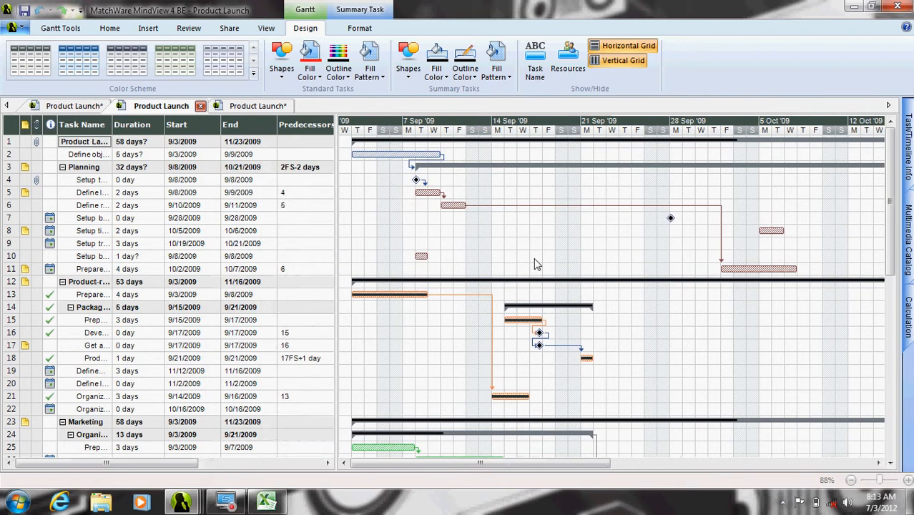
scroll(496, 286, down, 1)
scroll(495, 286, up, 1)
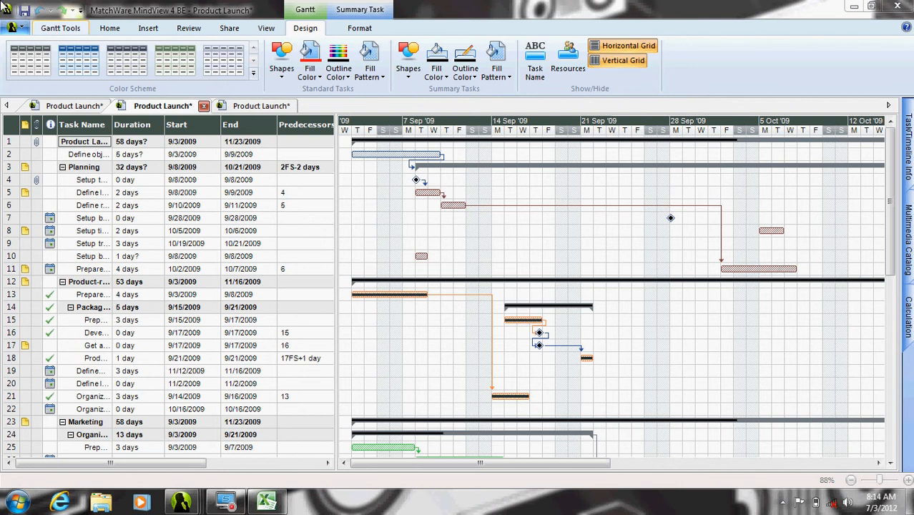
Step: Export the project plan as HTML project reports to the Desktop under the file name MindView_Project_Reports
click(15, 27)
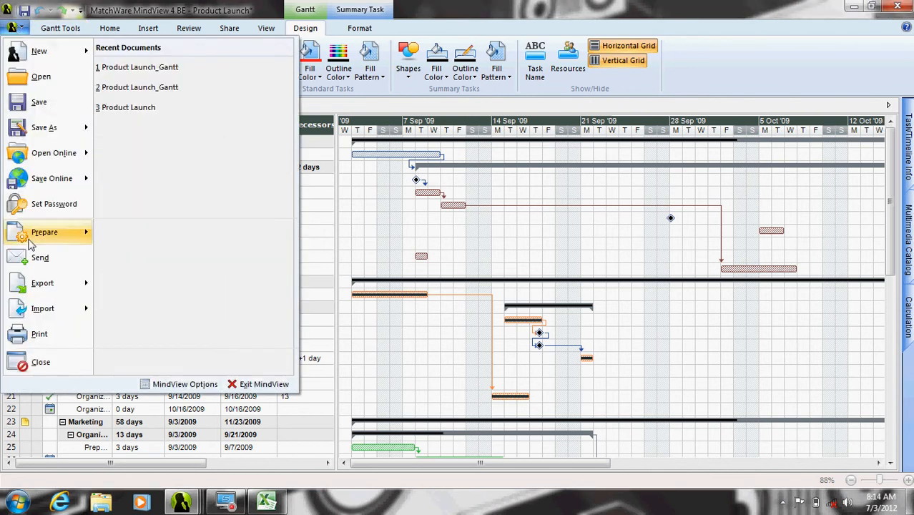
click(46, 310)
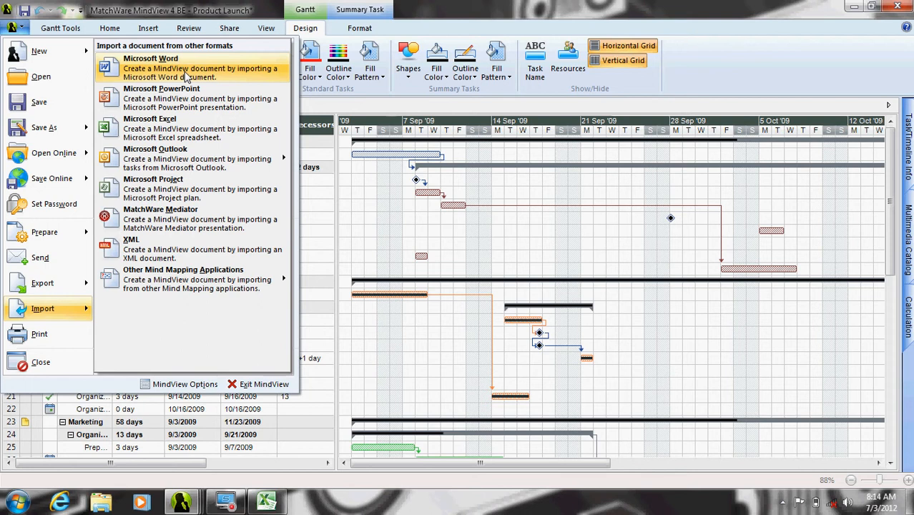
mouse_move(57, 283)
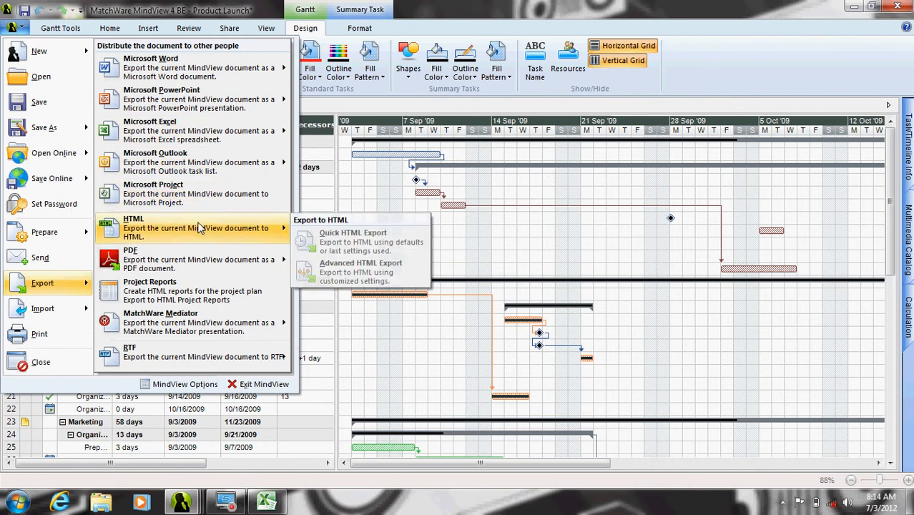
mouse_move(207, 258)
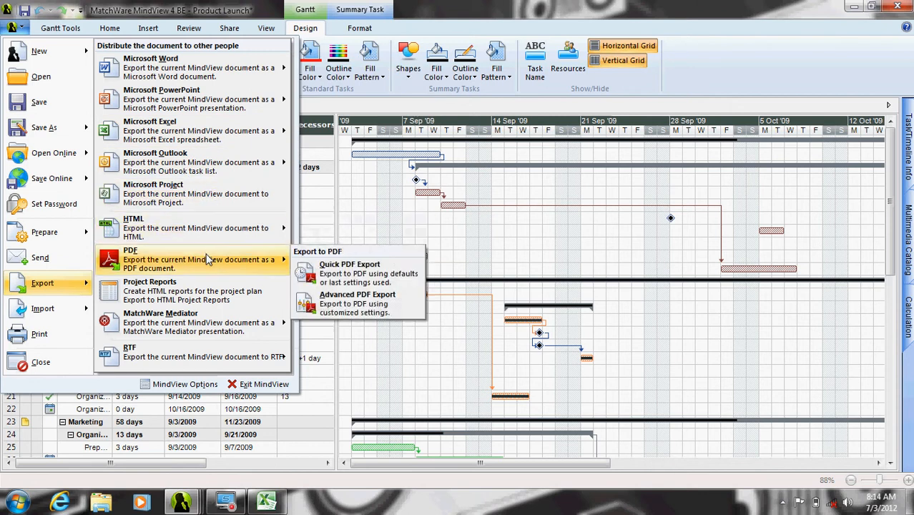
click(212, 297)
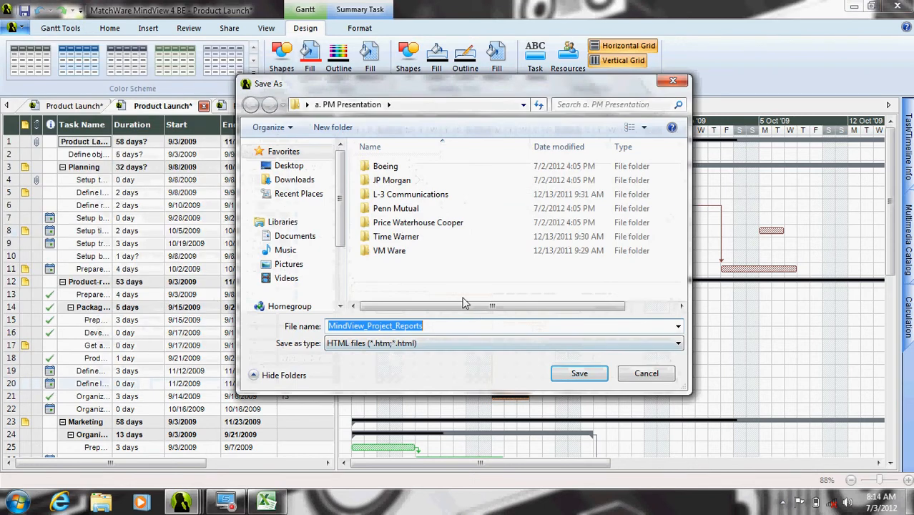
click(301, 166)
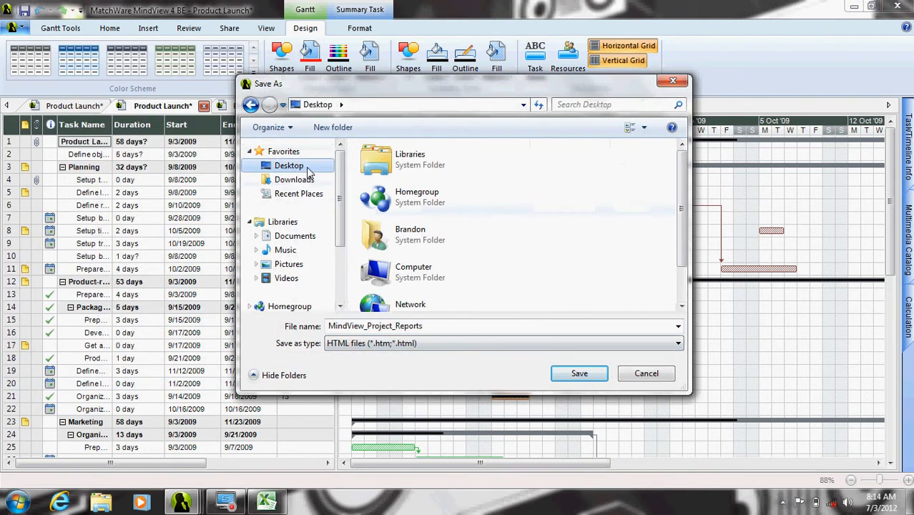
click(581, 373)
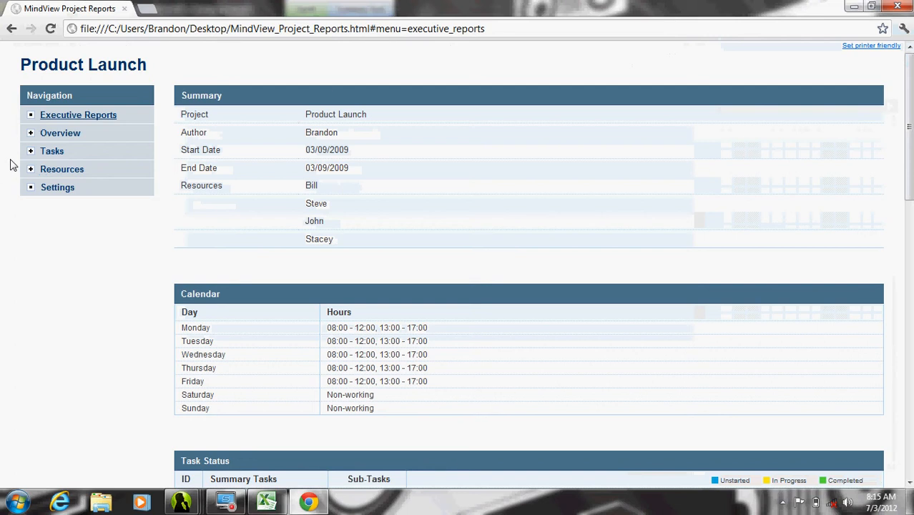
Step: Expand the report's Overview, Tasks and Resources sections and examine the unstarted tasks of 2 Planning
click(31, 133)
click(30, 216)
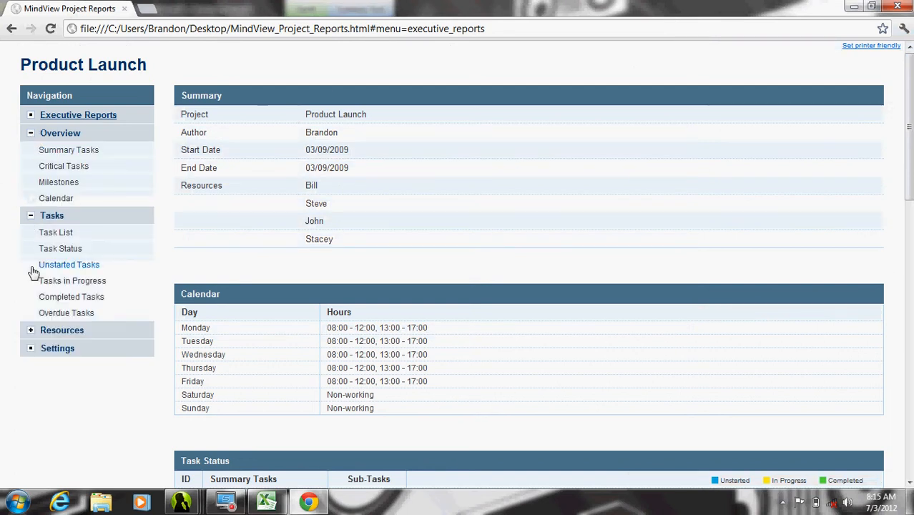
click(30, 330)
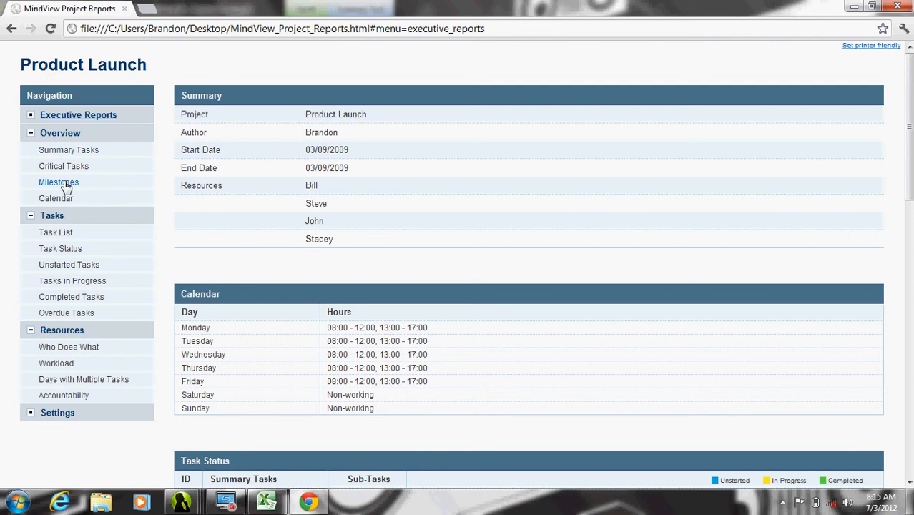
click(61, 265)
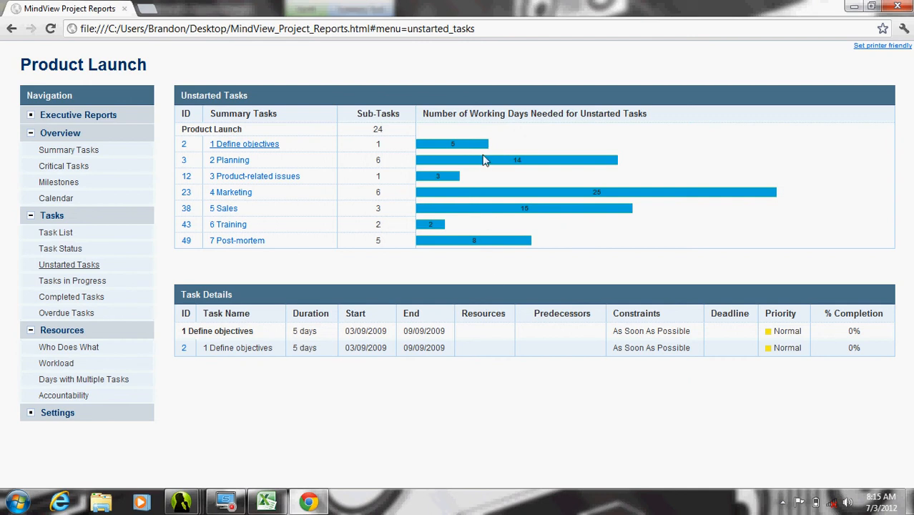
click(229, 161)
scroll(268, 276, down, 1)
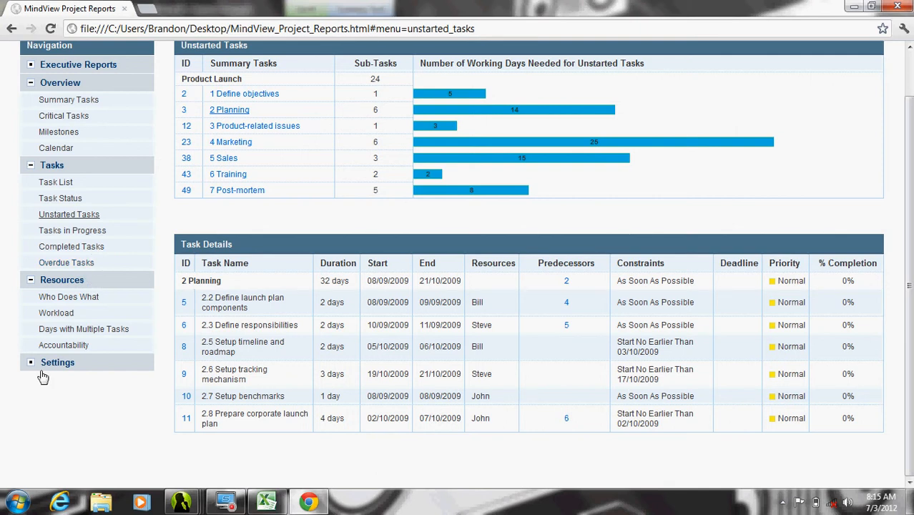
Step: Examine the first resource's tasks in the Who Does What report, as well as the Workload and Accountability reports
click(75, 299)
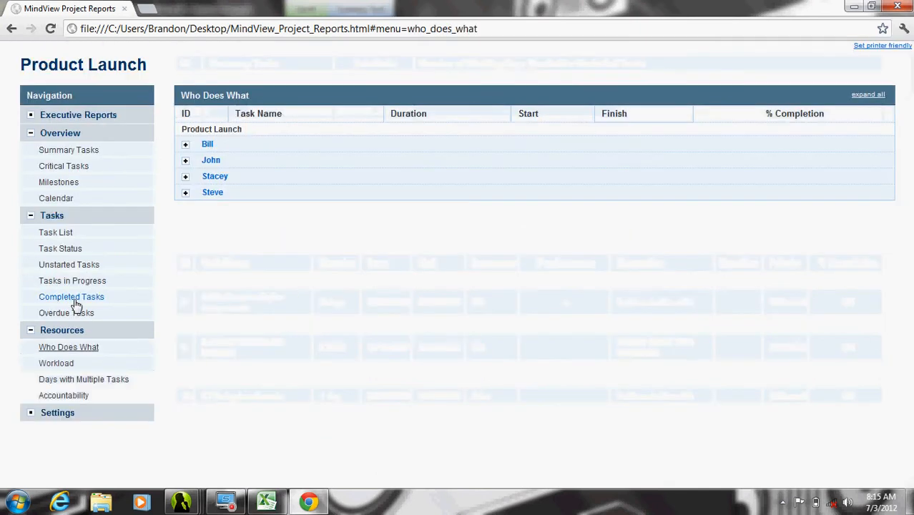
click(186, 145)
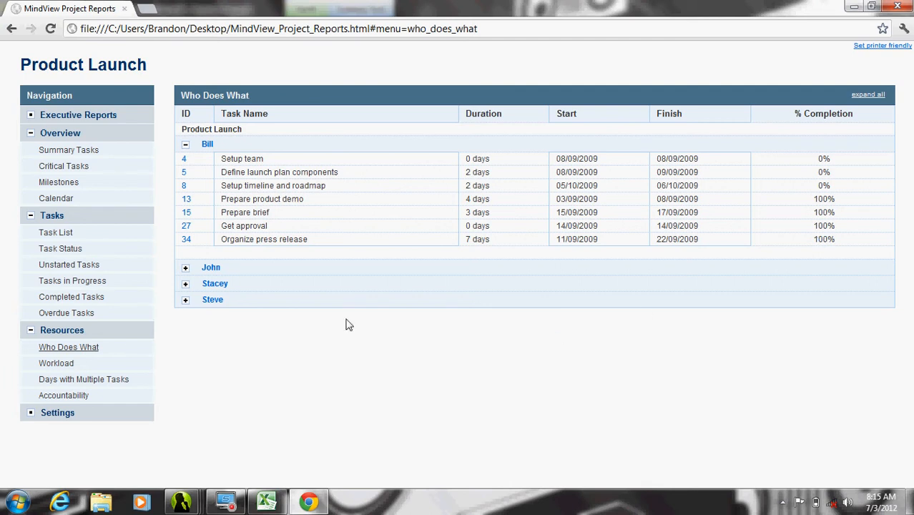
click(48, 365)
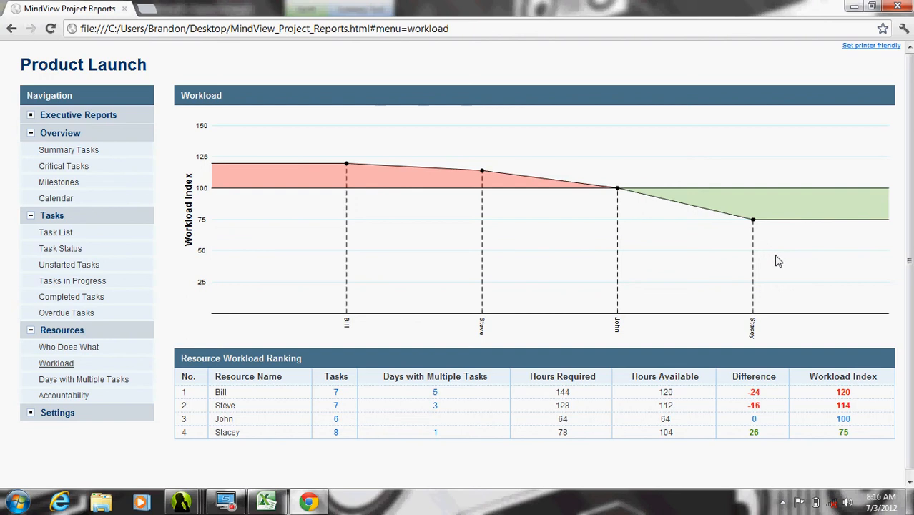
click(83, 396)
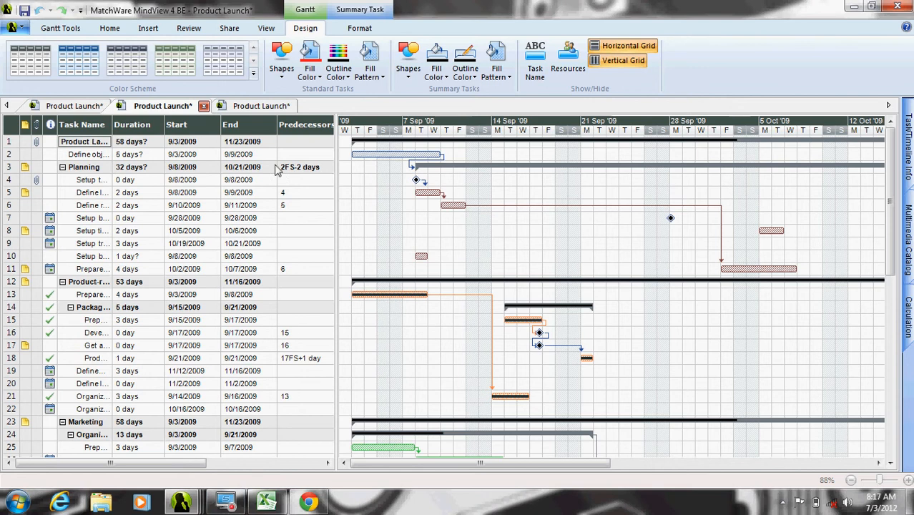
Step: Start an advanced Microsoft Excel export of the project and choose Template 6
click(21, 30)
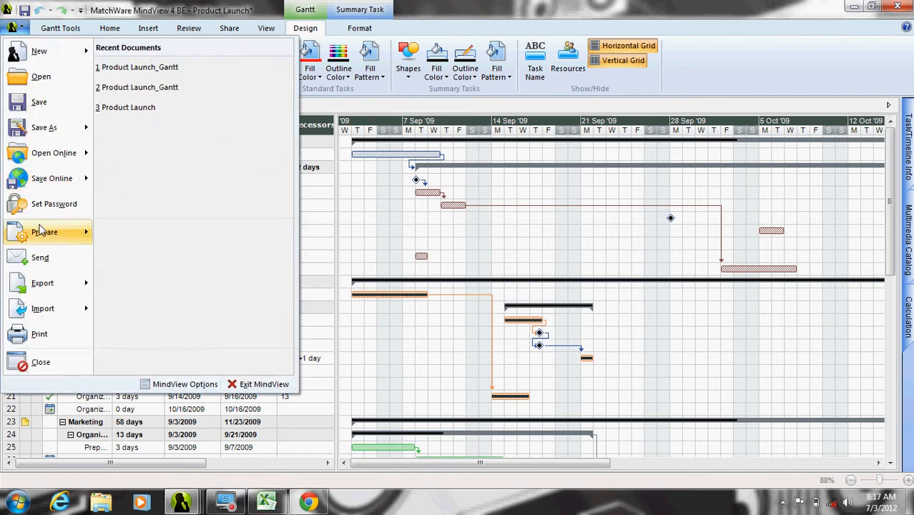
mouse_move(44, 283)
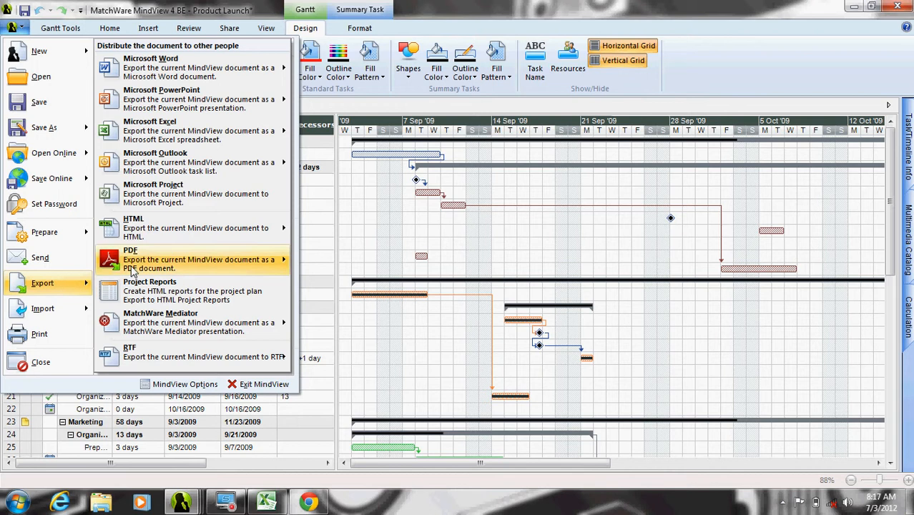
mouse_move(180, 148)
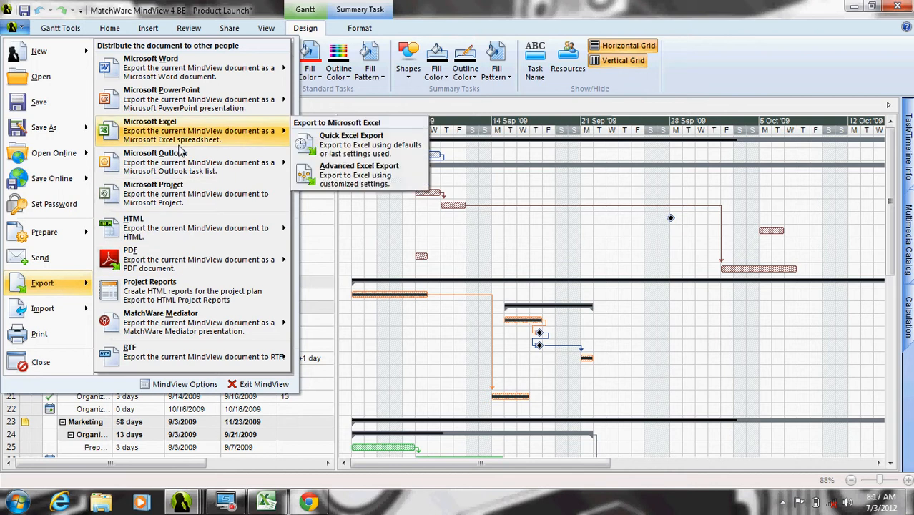
click(342, 178)
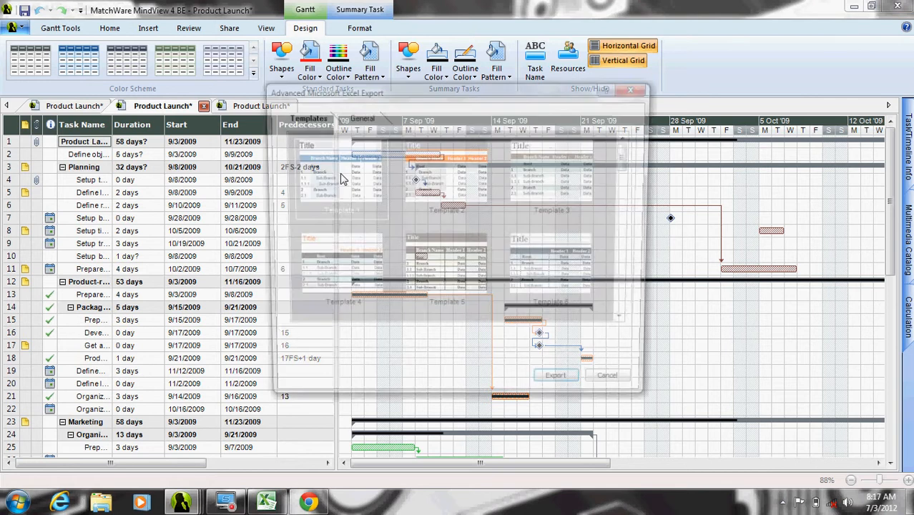
click(573, 282)
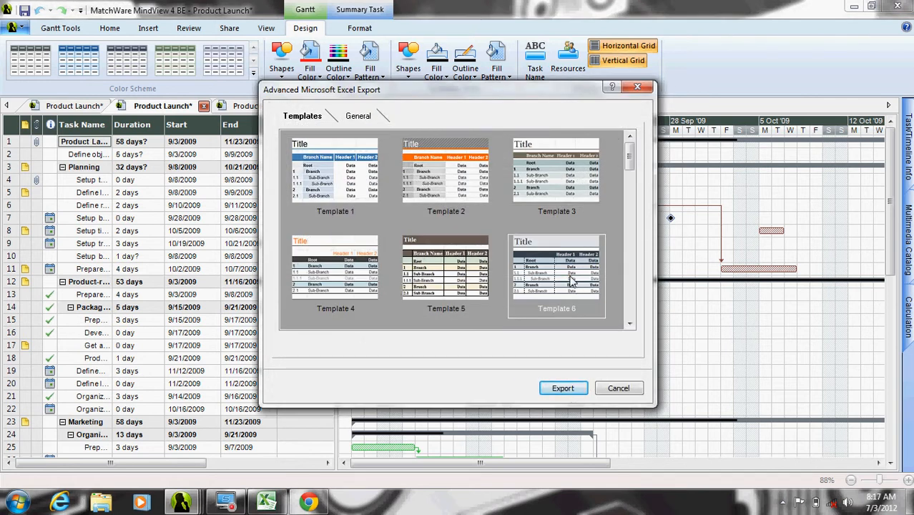
Step: Include the Start, End, Duration, Completion, Priority and Resources branch data in the Excel export
click(355, 118)
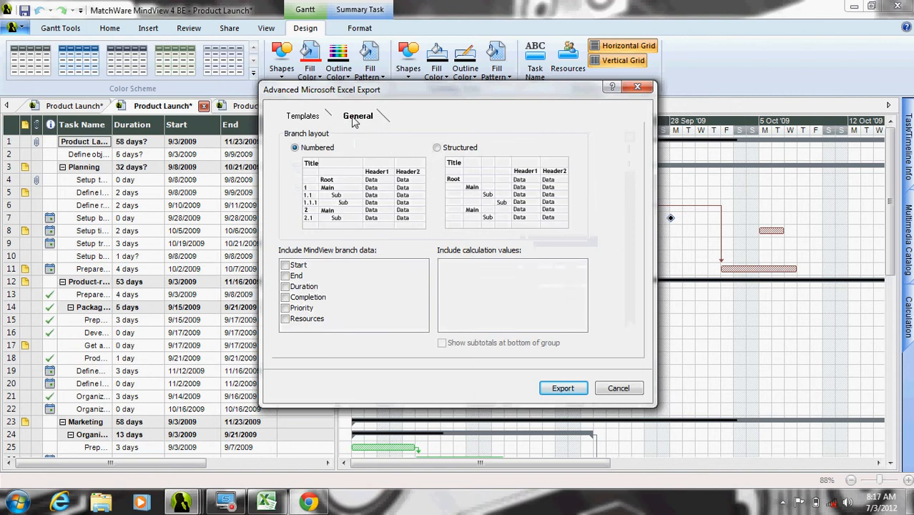
click(289, 319)
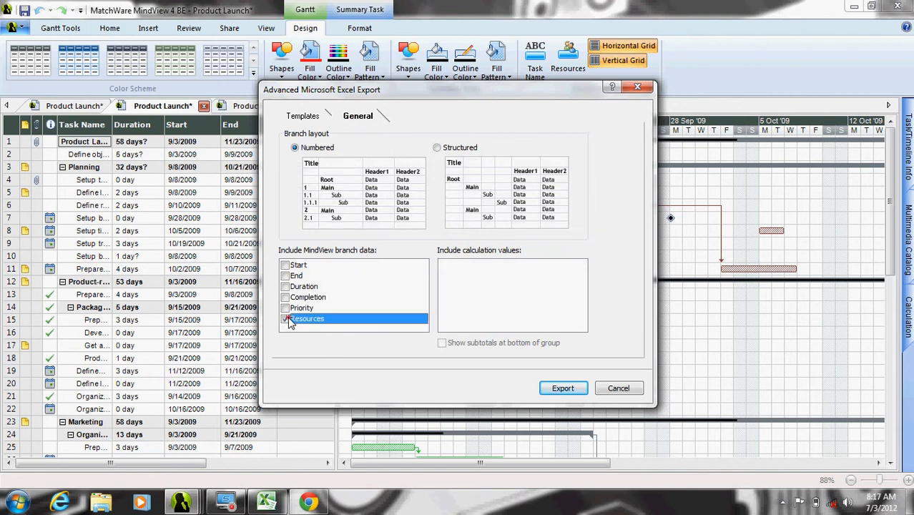
click(285, 308)
click(286, 296)
click(285, 286)
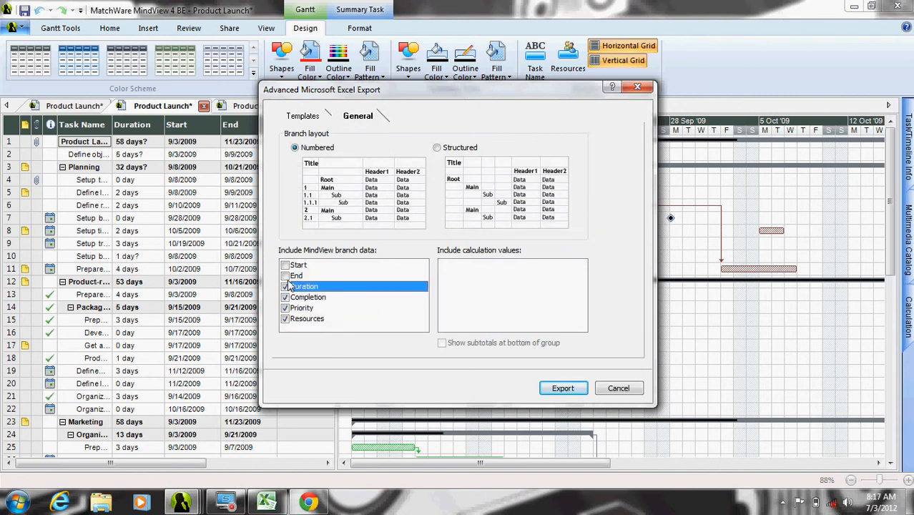
click(286, 275)
click(286, 265)
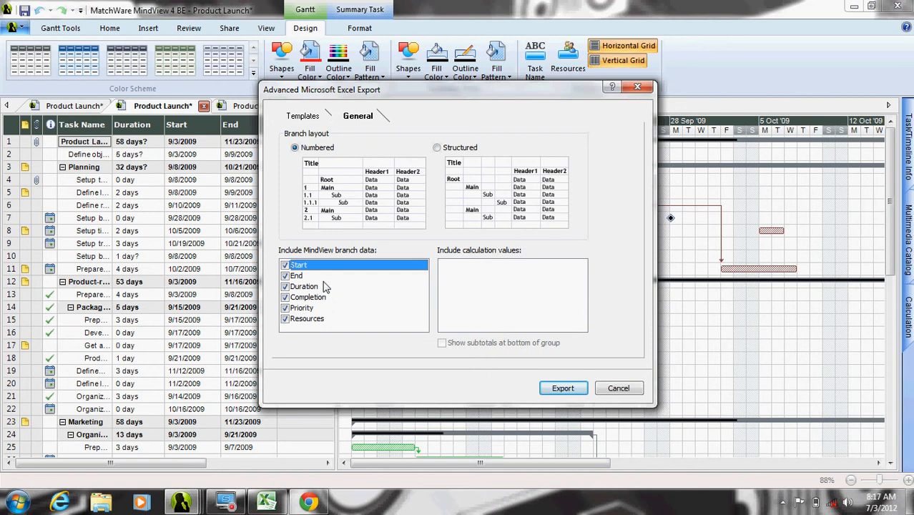
Step: Export the spreadsheet to the Desktop under the file name test and open it in Excel
click(560, 390)
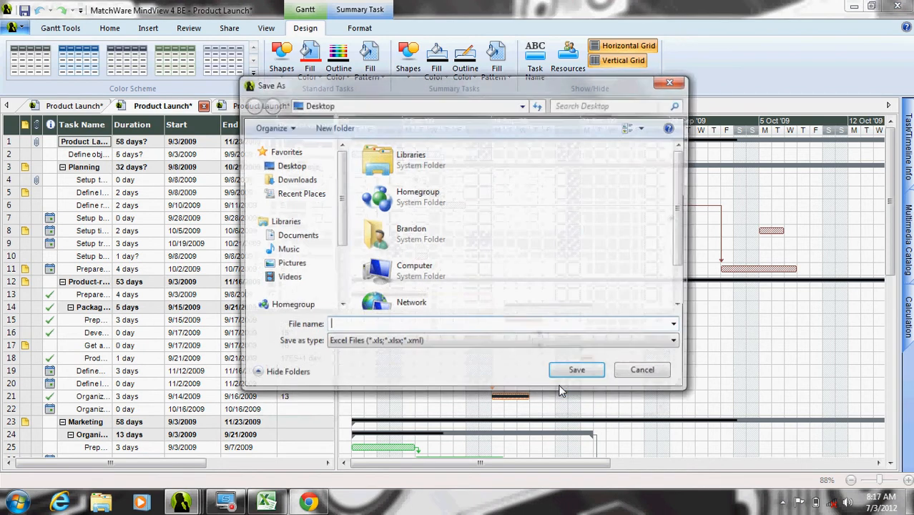
click(458, 326)
text(test)
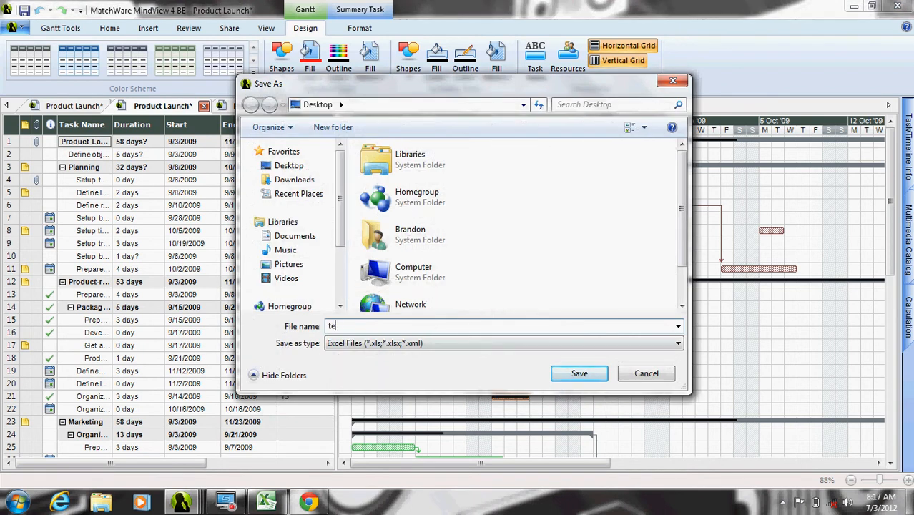
click(579, 374)
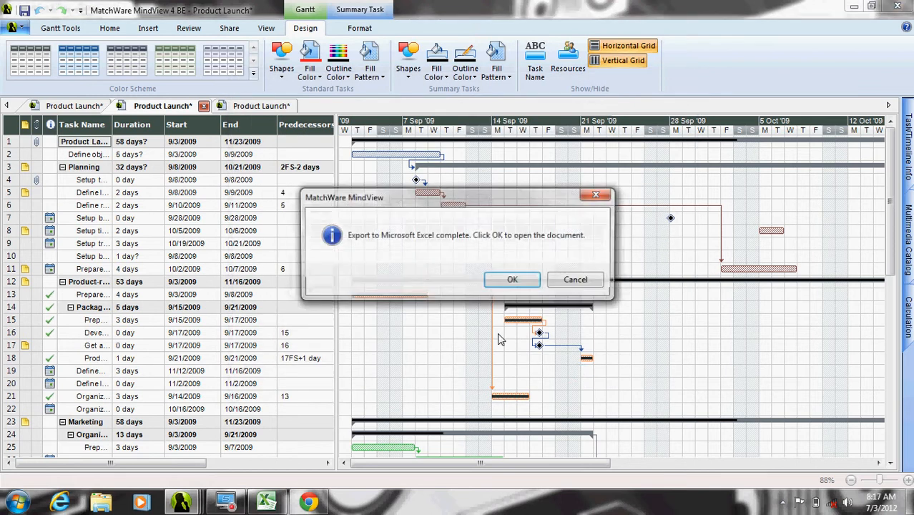
click(510, 281)
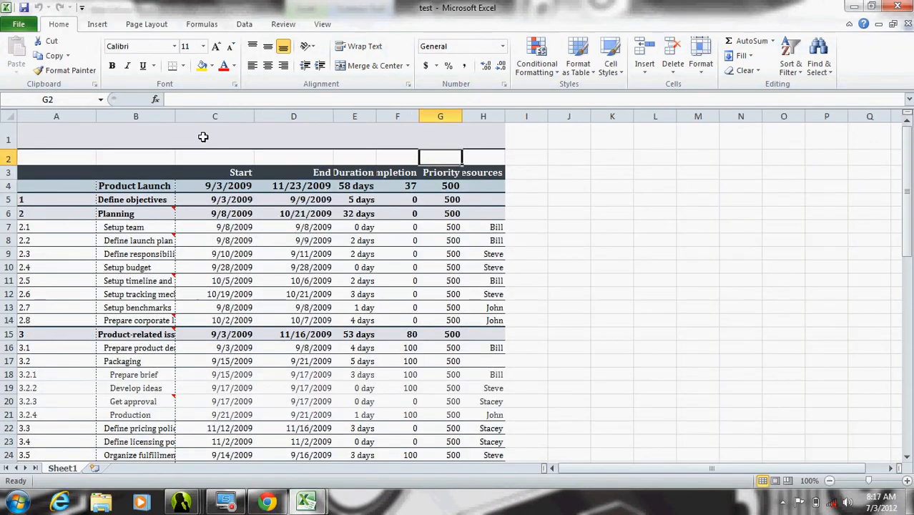
Step: Auto-fit the task name, Completion and Resources columns to their contents, and return to the MindView Gantt chart
double_click(175, 116)
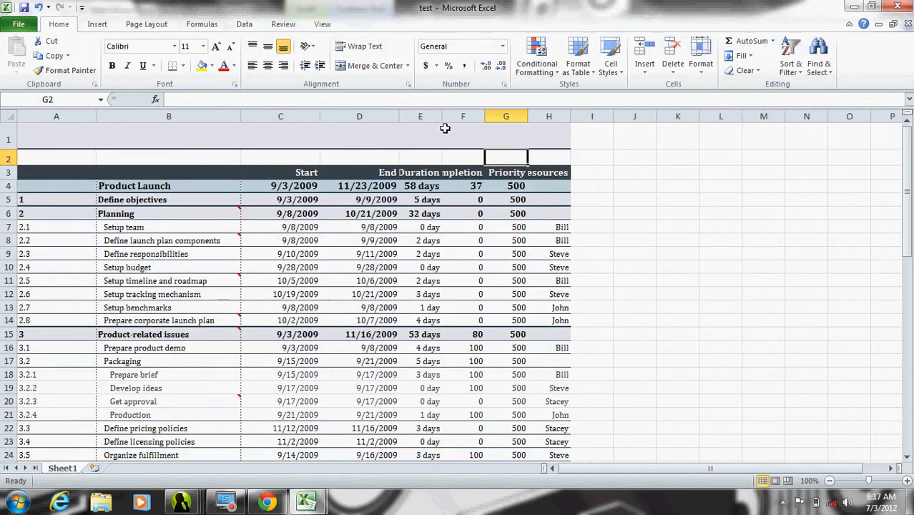
drag(481, 116, 482, 116)
double_click(482, 116)
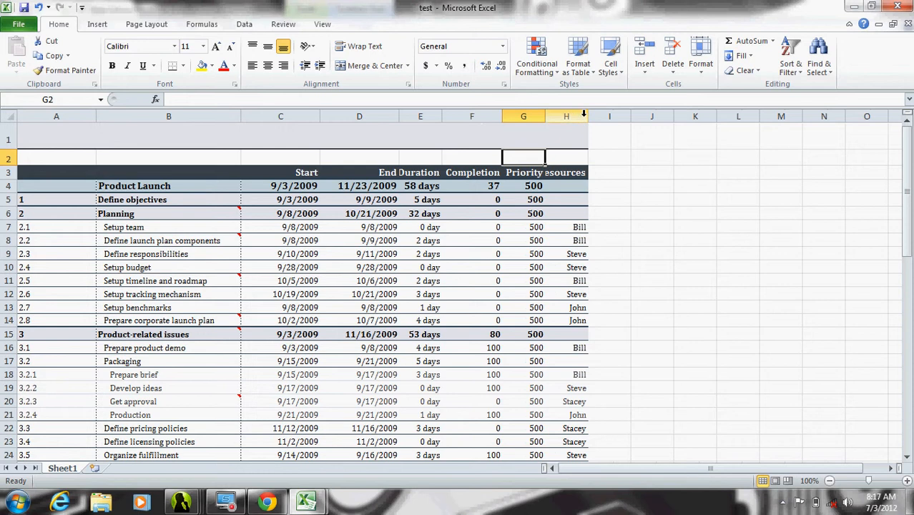
double_click(587, 116)
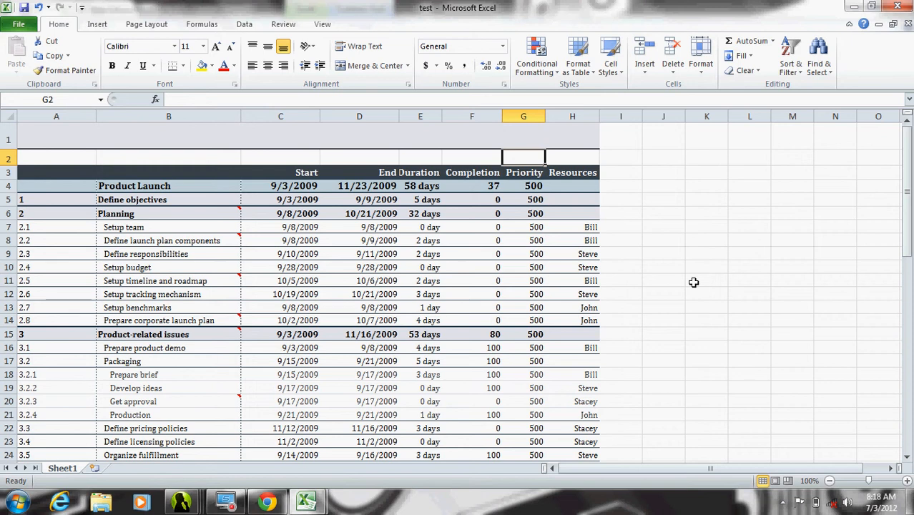
click(855, 7)
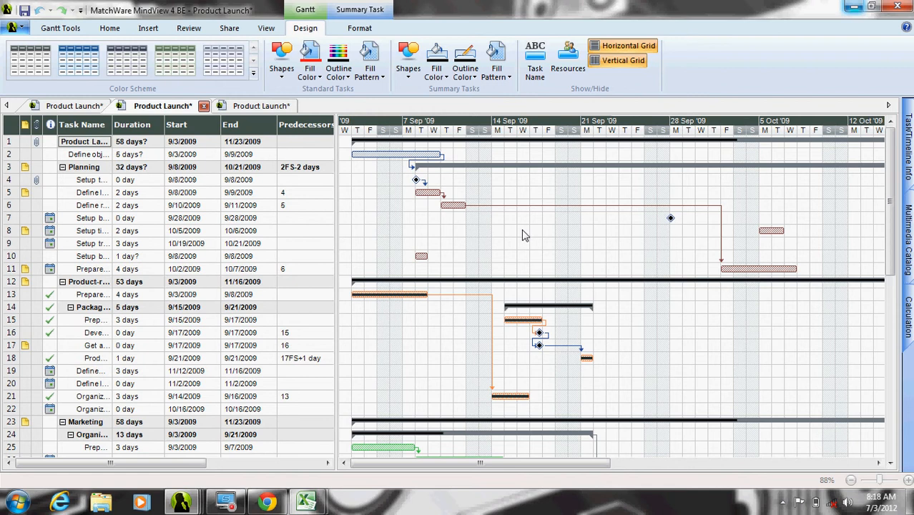
Step: Inspect the conditions of the Milestones filter and apply the filter to the Gantt chart
click(266, 28)
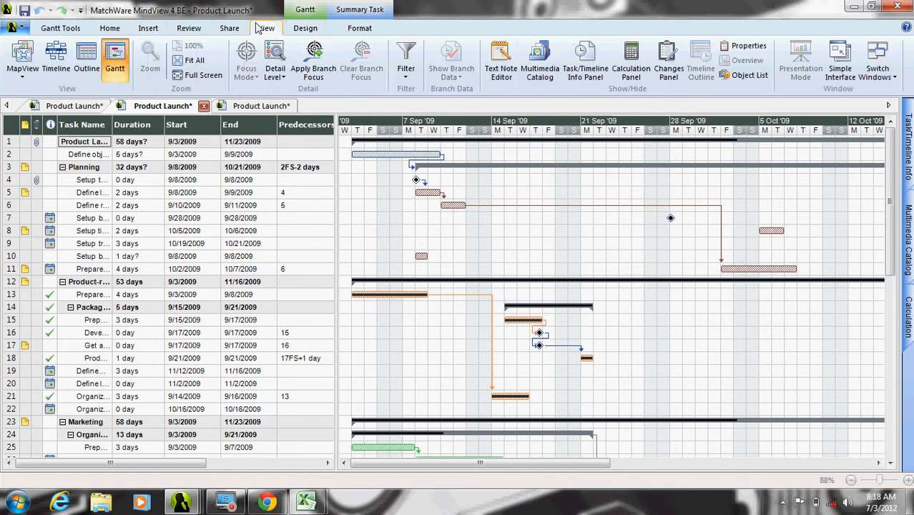
click(409, 75)
mouse_move(420, 125)
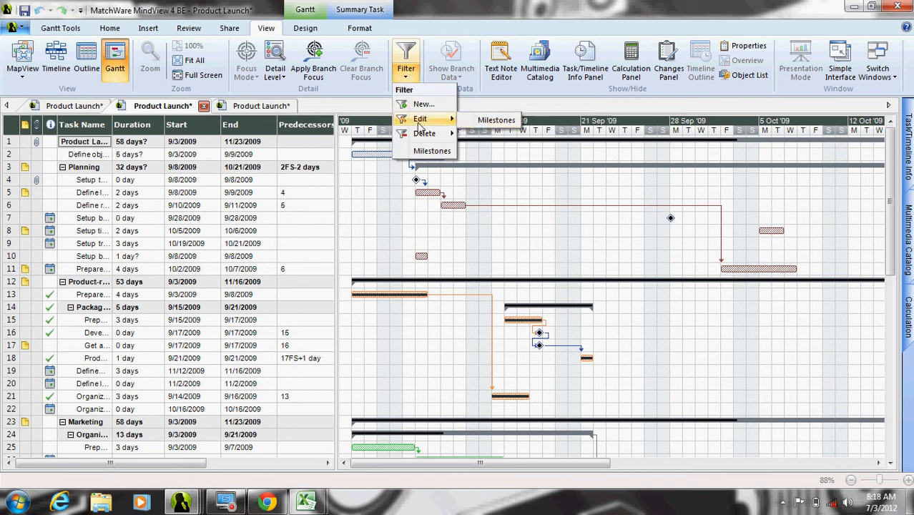
click(487, 121)
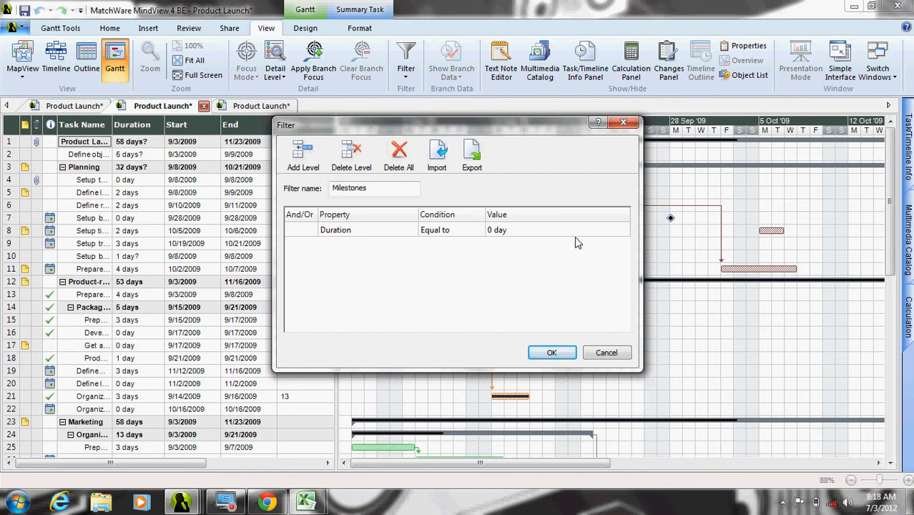
click(621, 124)
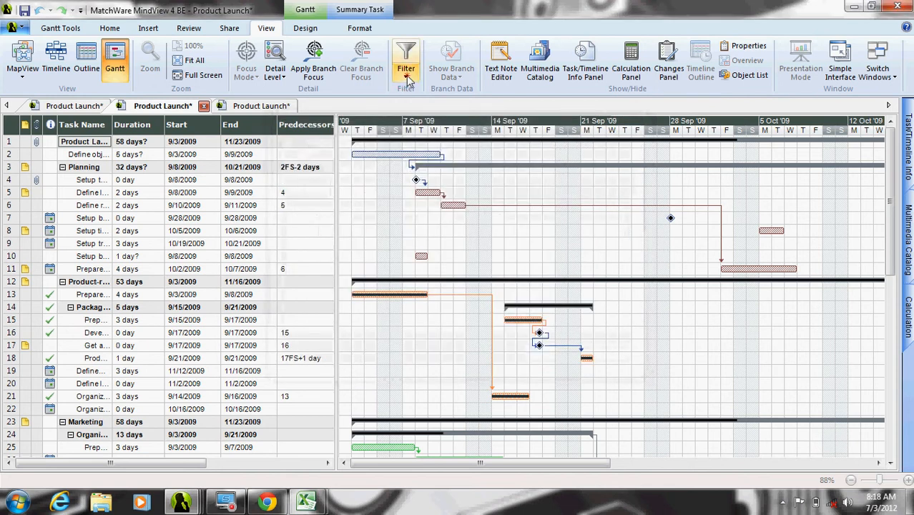
click(407, 77)
click(424, 151)
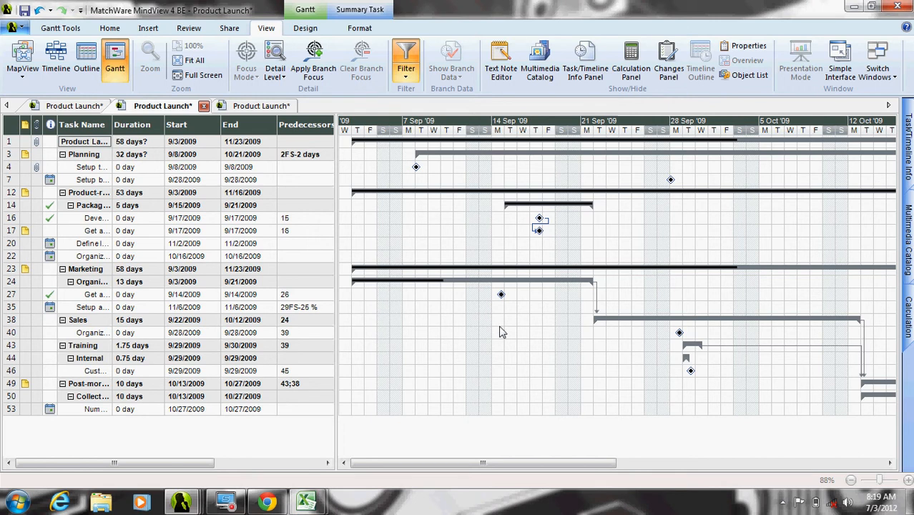
Step: Display the filtered Product Launch project in Timeline view
right_click(433, 212)
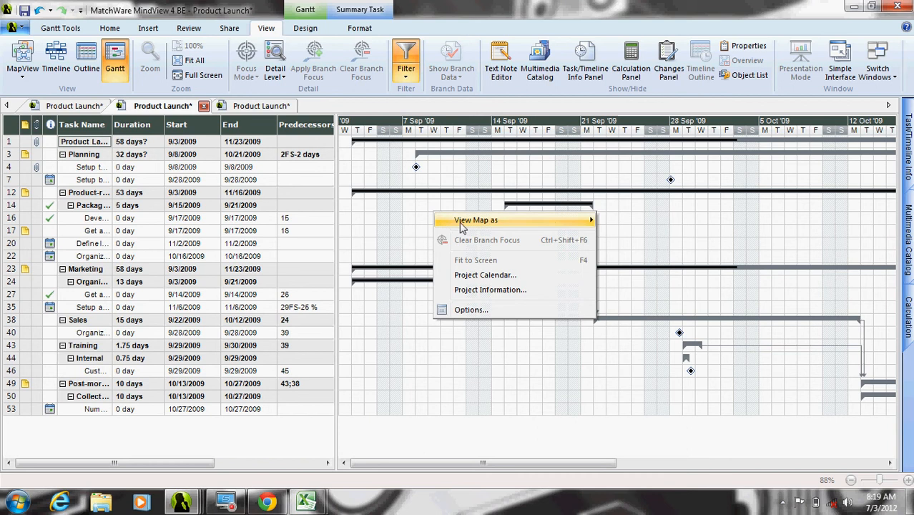
mouse_move(461, 223)
click(640, 270)
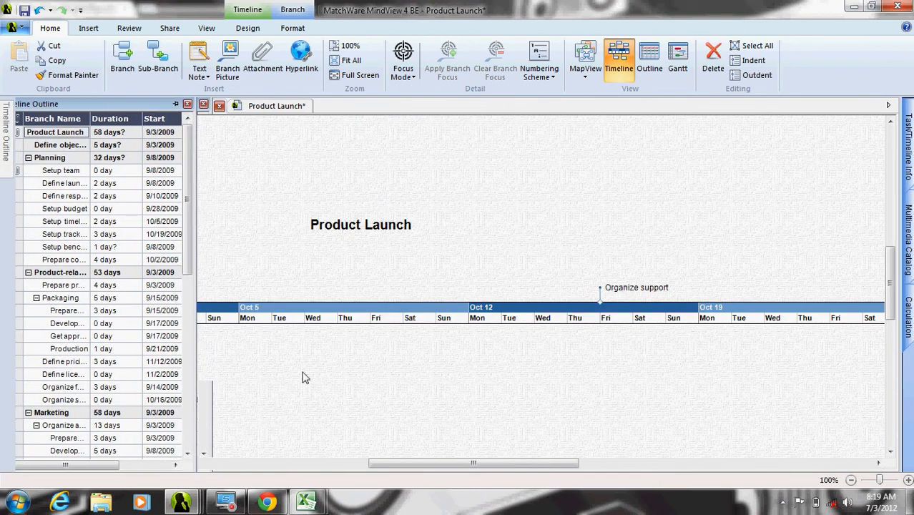
drag(479, 462, 399, 475)
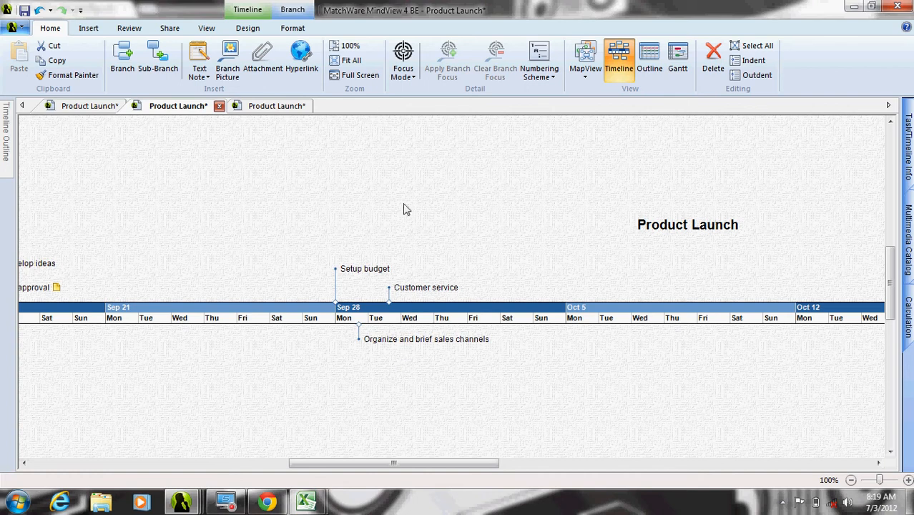
Step: Turn off the Milestones filter and examine the tasks on the full timeline from late September to mid-October
click(206, 29)
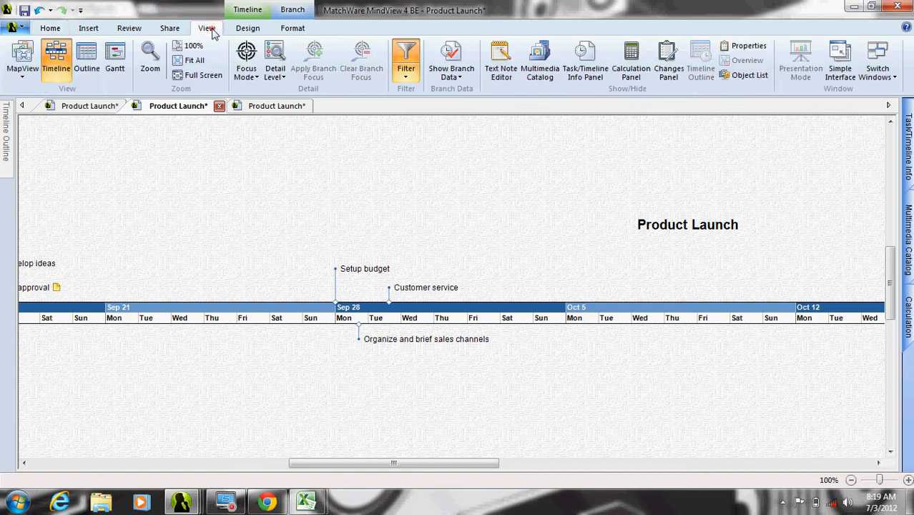
click(405, 56)
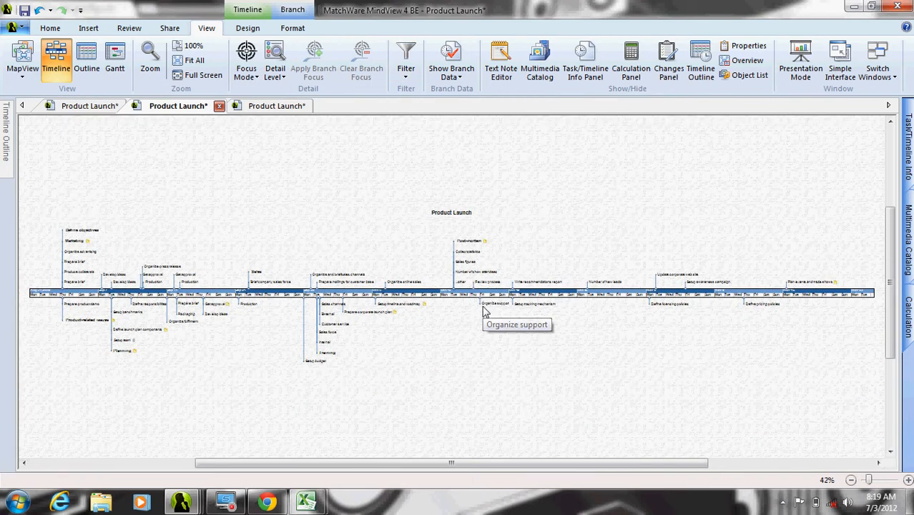
click(436, 342)
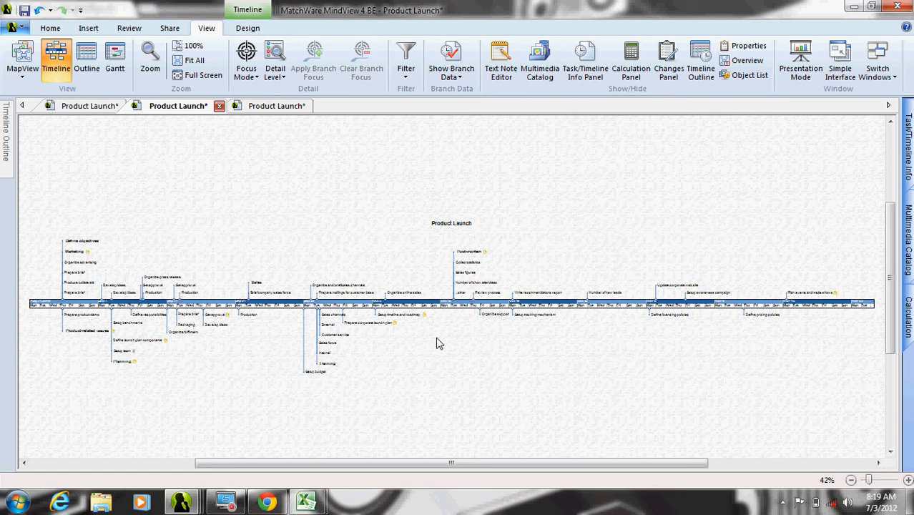
scroll(438, 344, up, 5)
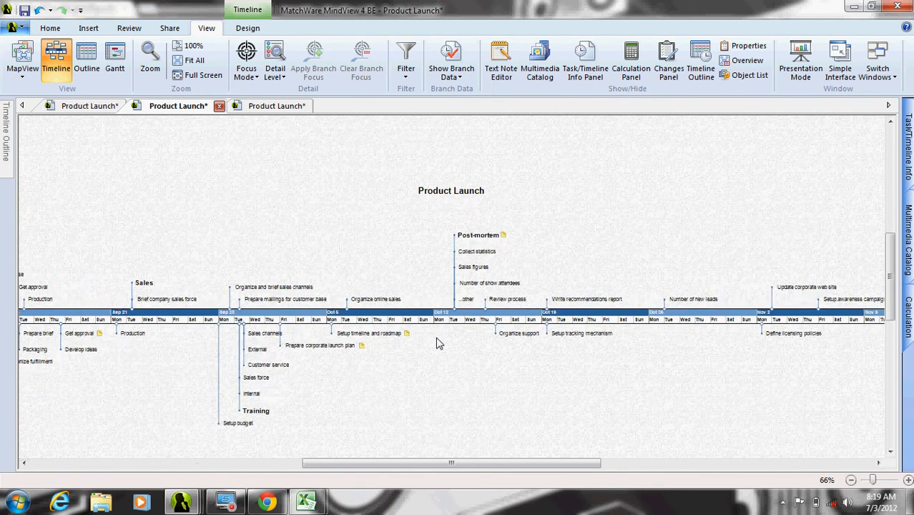
scroll(438, 344, up, 3)
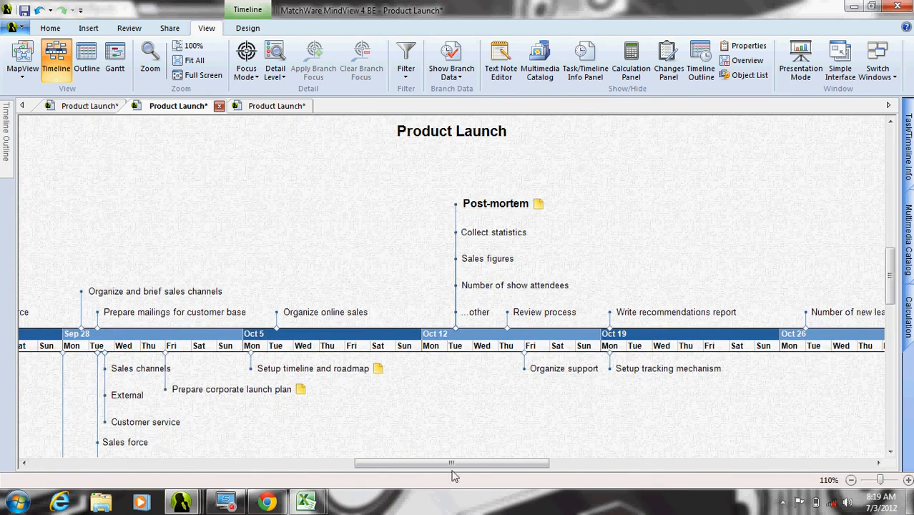
drag(455, 466, 417, 464)
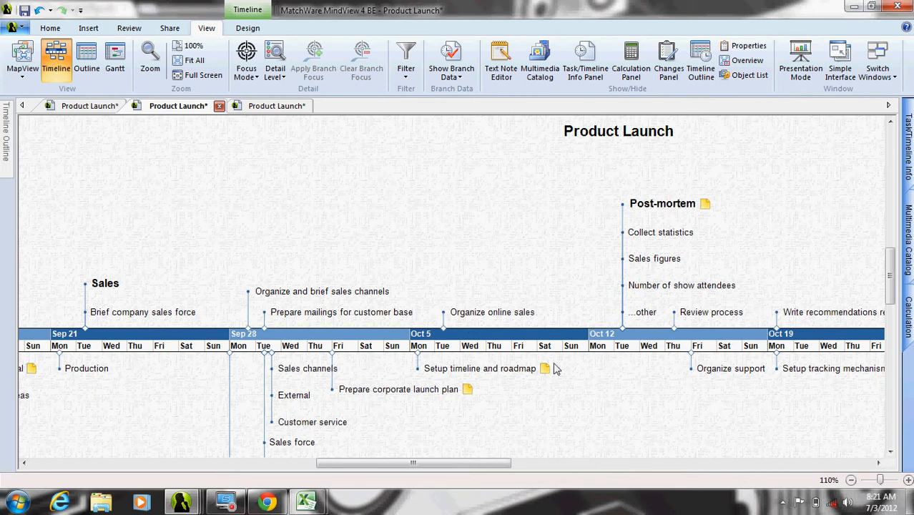
Step: Switch to the 2006 Product Launch document and display it as a mind map
click(103, 107)
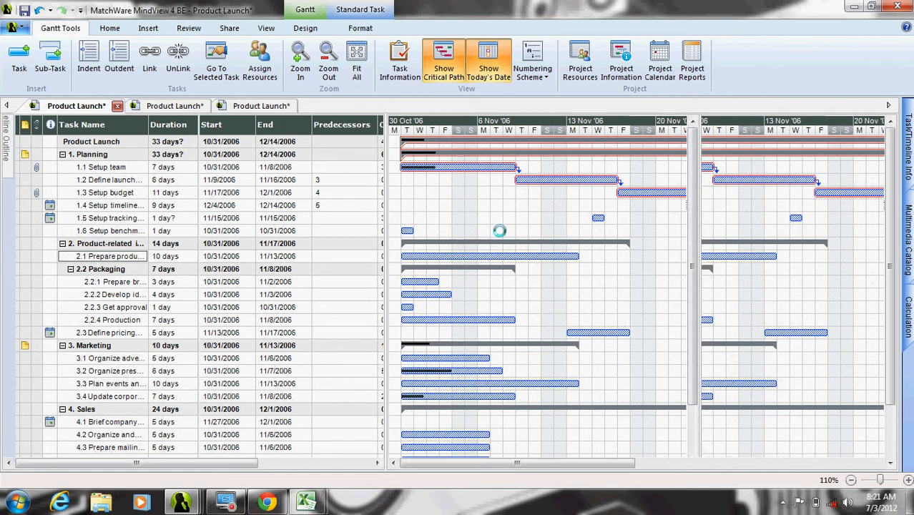
right_click(502, 221)
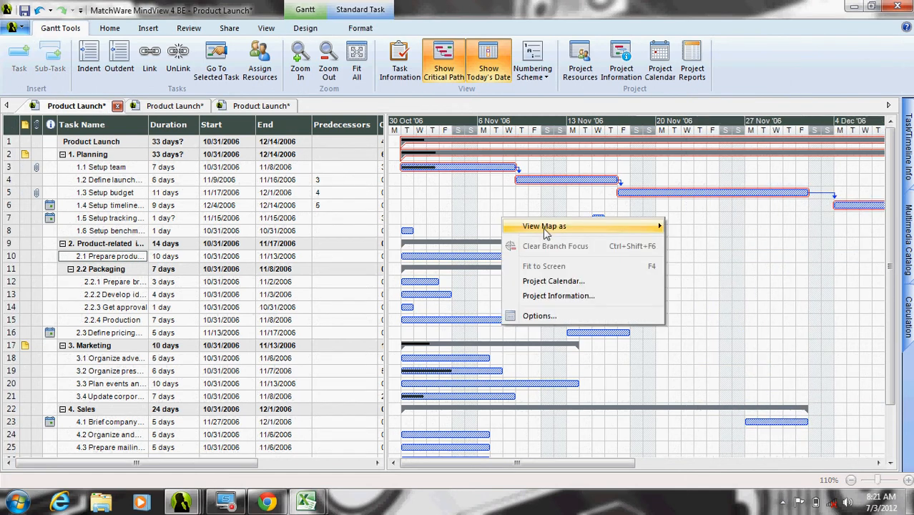
mouse_move(542, 228)
click(704, 228)
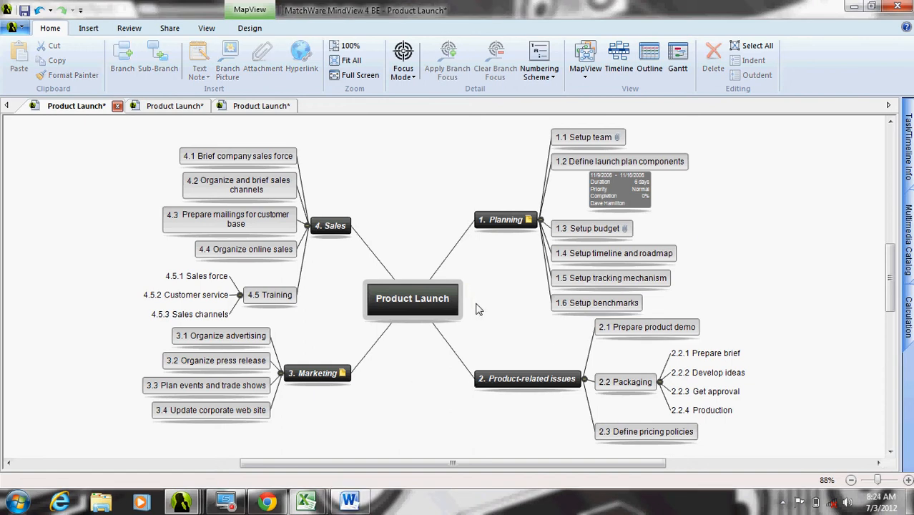
Step: Review the templates and general settings of the advanced Microsoft Word export, and close it without exporting
click(17, 29)
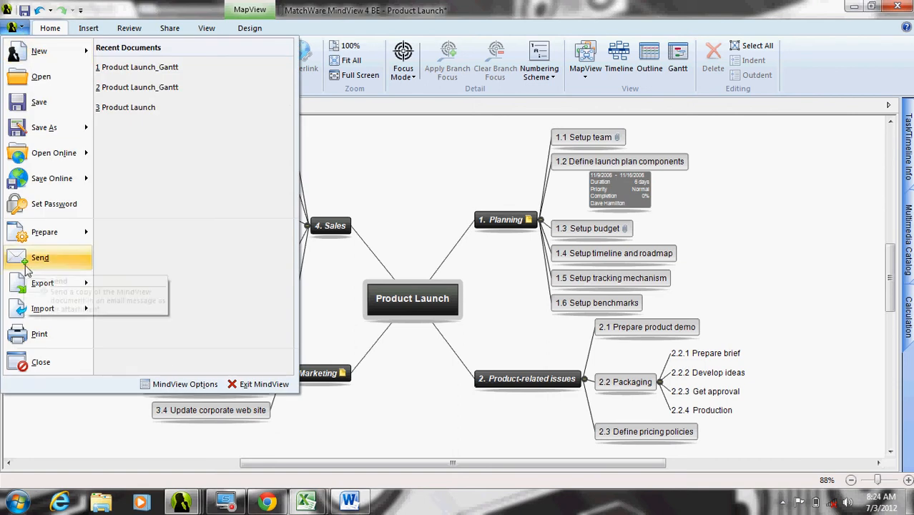
mouse_move(32, 280)
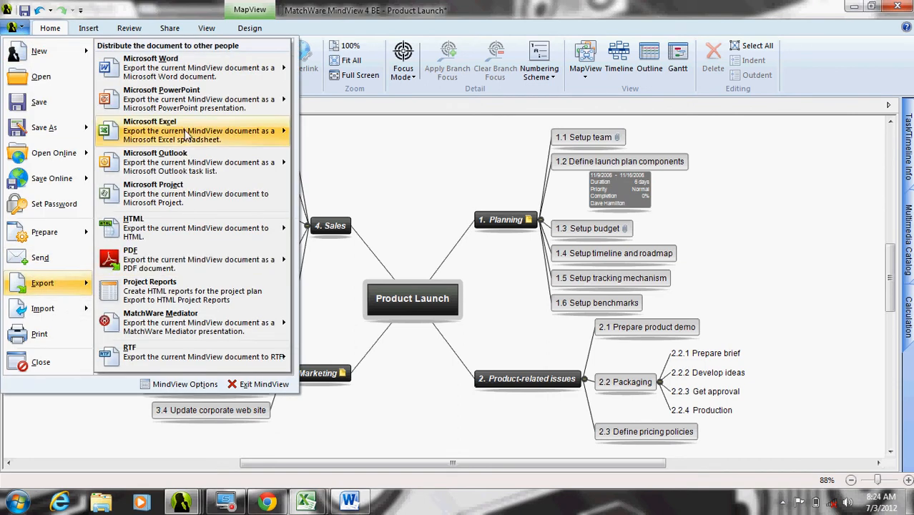
mouse_move(193, 75)
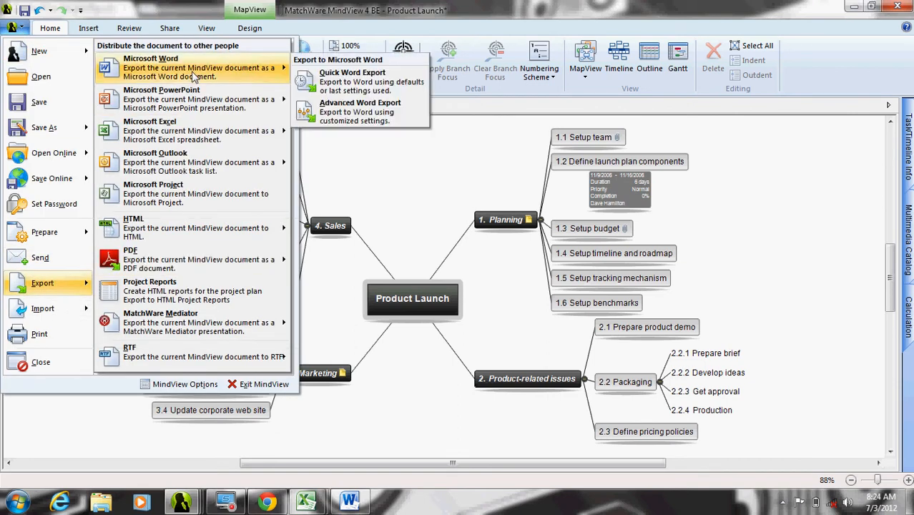
click(356, 114)
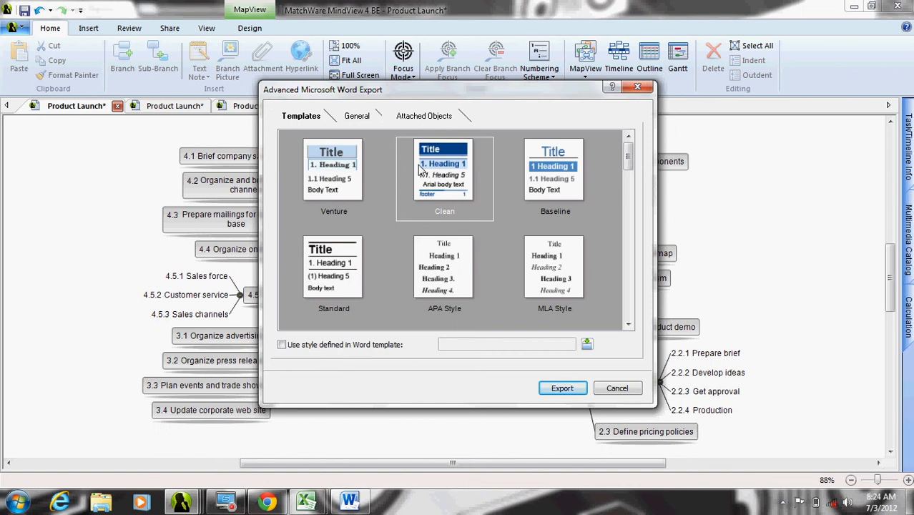
click(357, 120)
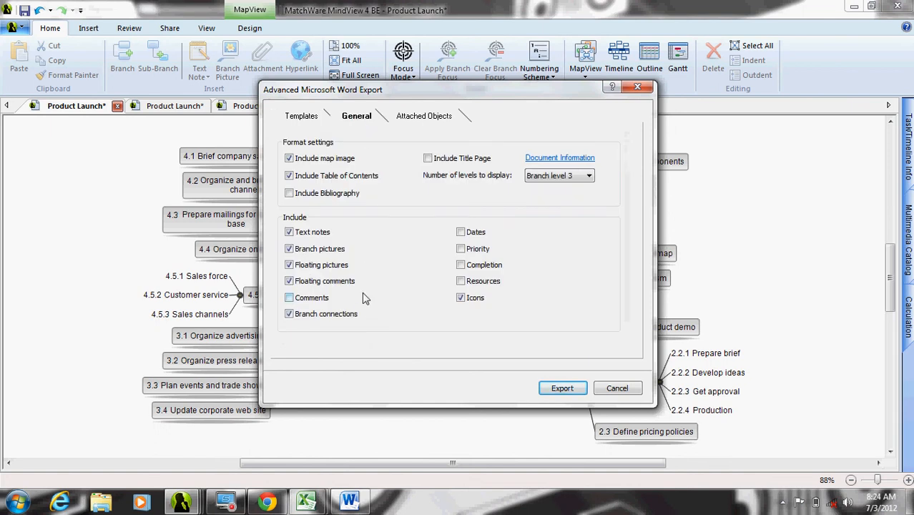
click(637, 88)
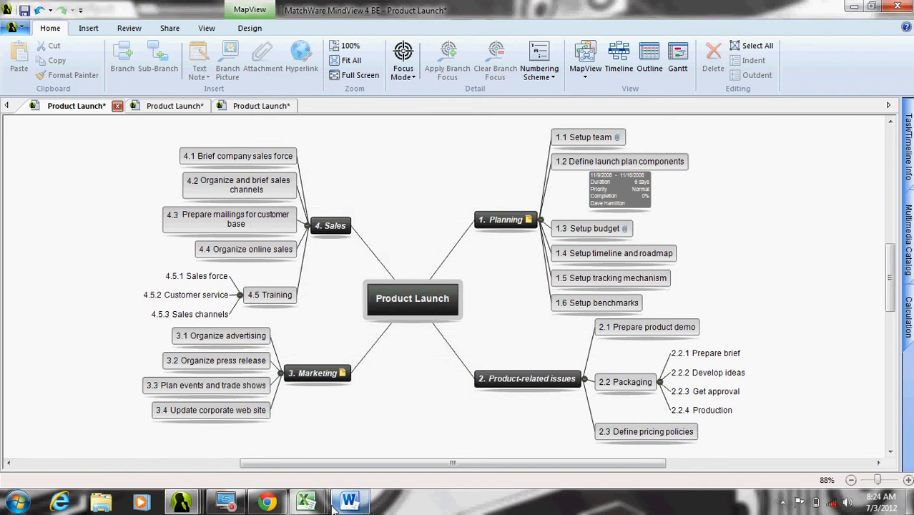
Step: Switch to the Product Launch document in Microsoft Word and examine its map image, table of contents and linked Planning section
click(360, 503)
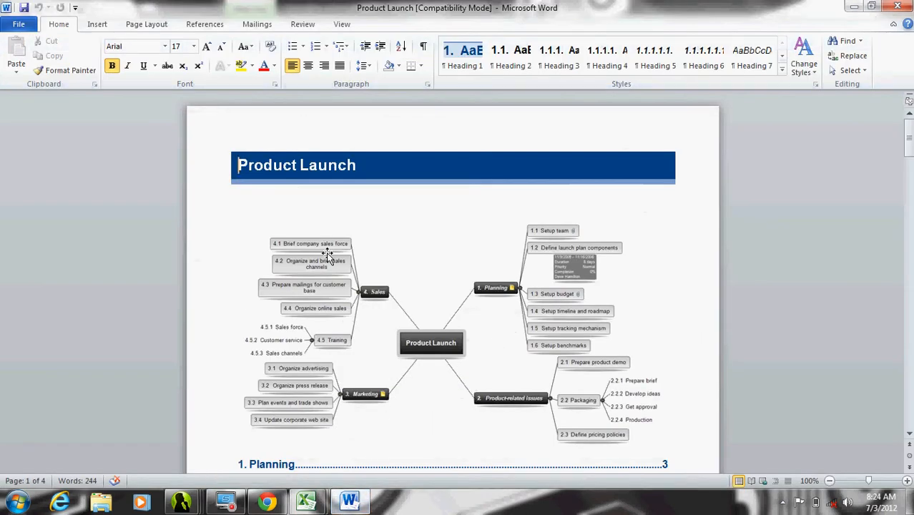
scroll(441, 302, down, 2)
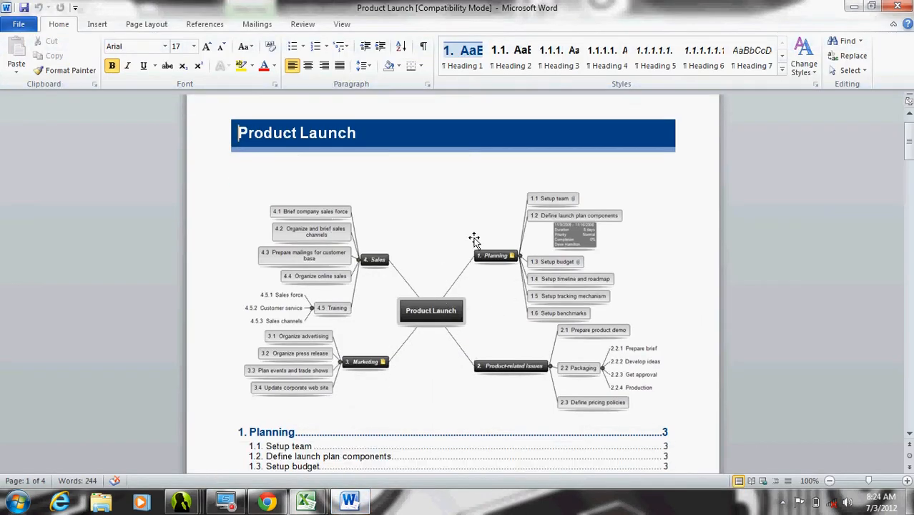
scroll(413, 333, down, 5)
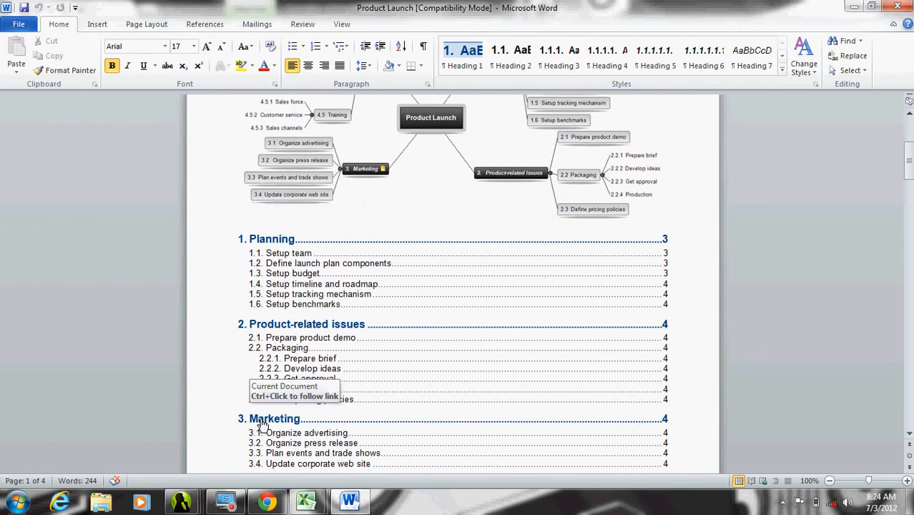
ctrl+click(271, 247)
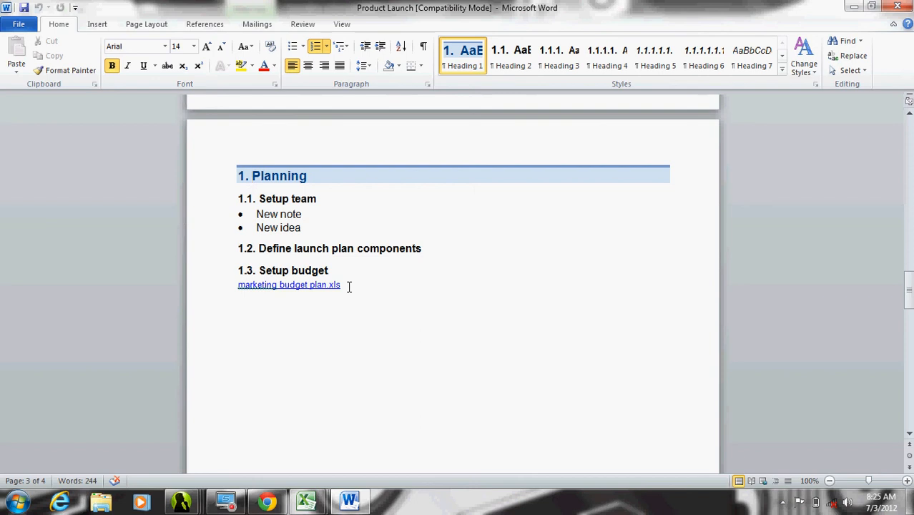
scroll(392, 342, down, 10)
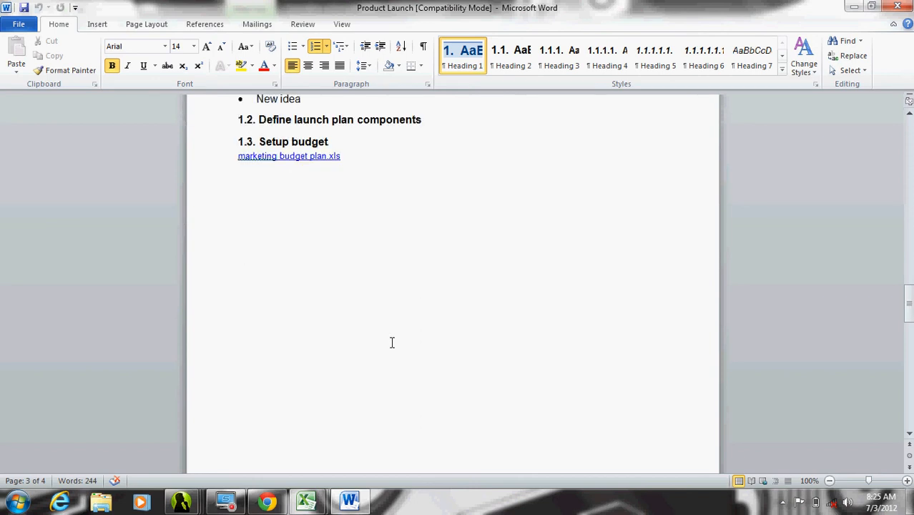
scroll(392, 343, down, 9)
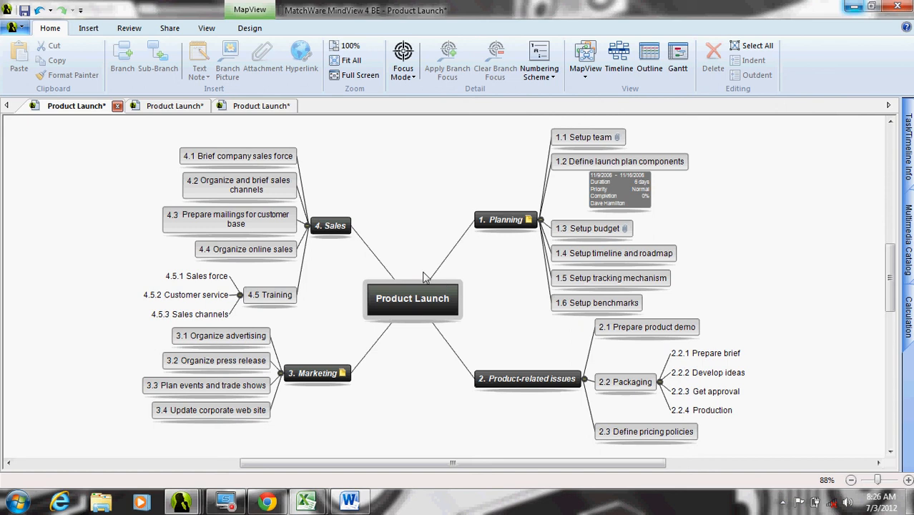
click(20, 28)
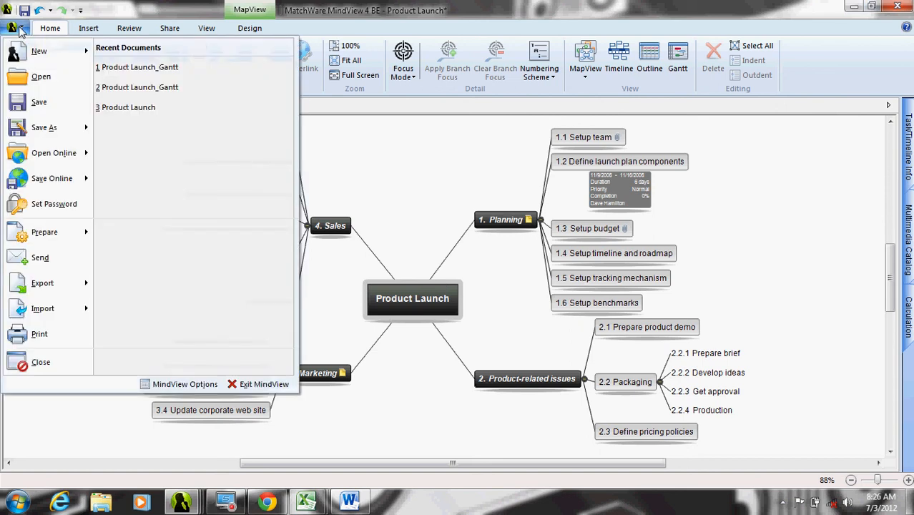
mouse_move(60, 284)
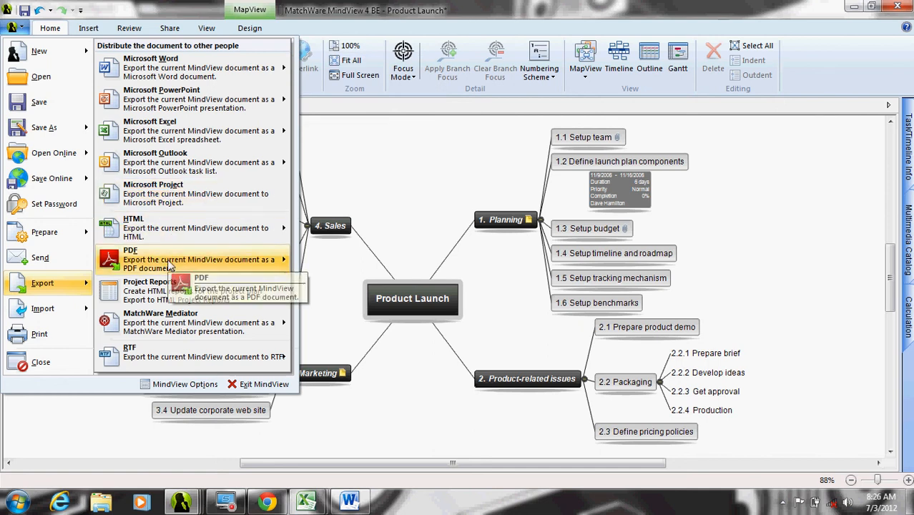
mouse_move(170, 266)
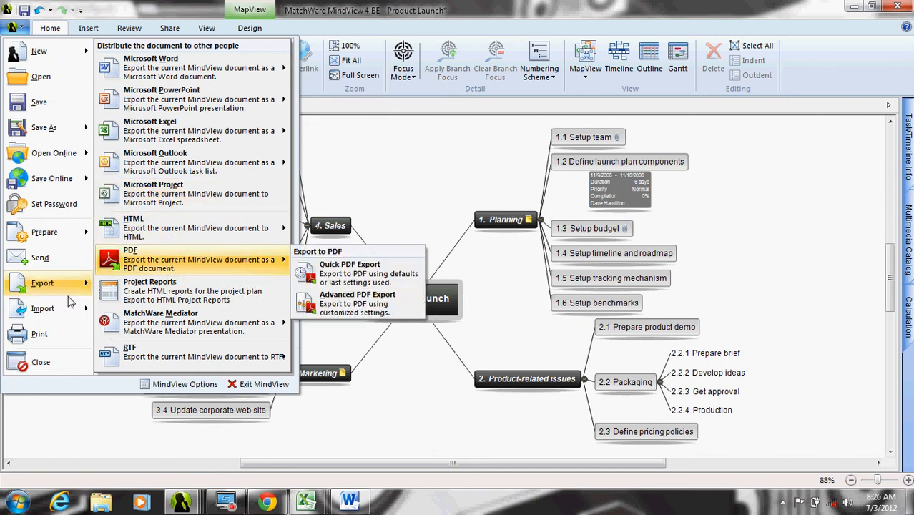
mouse_move(64, 306)
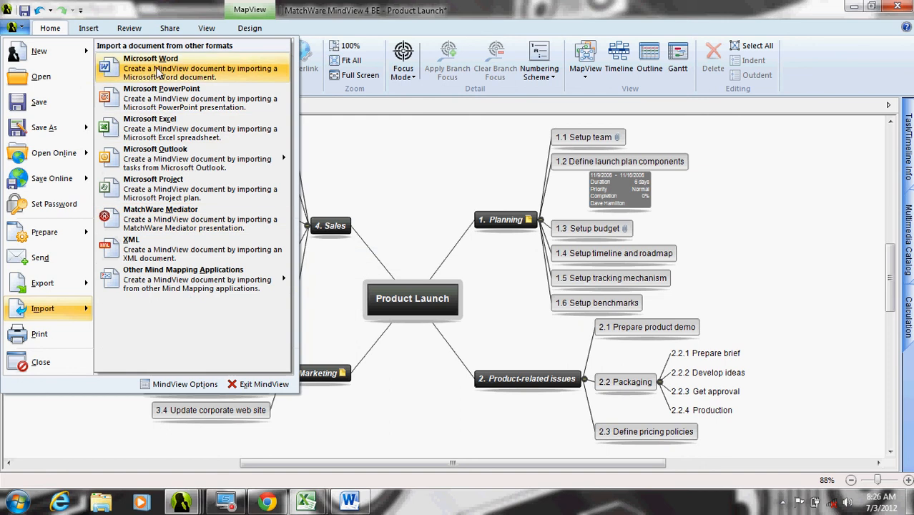
click(411, 174)
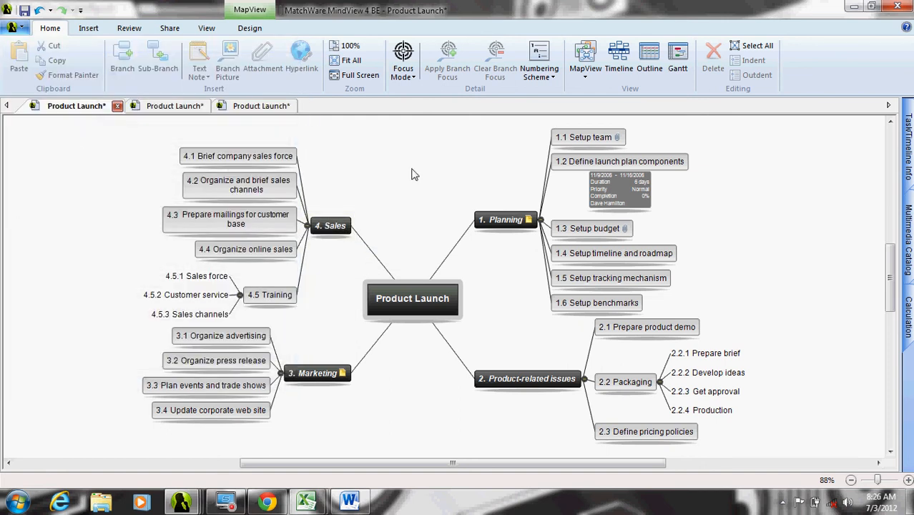